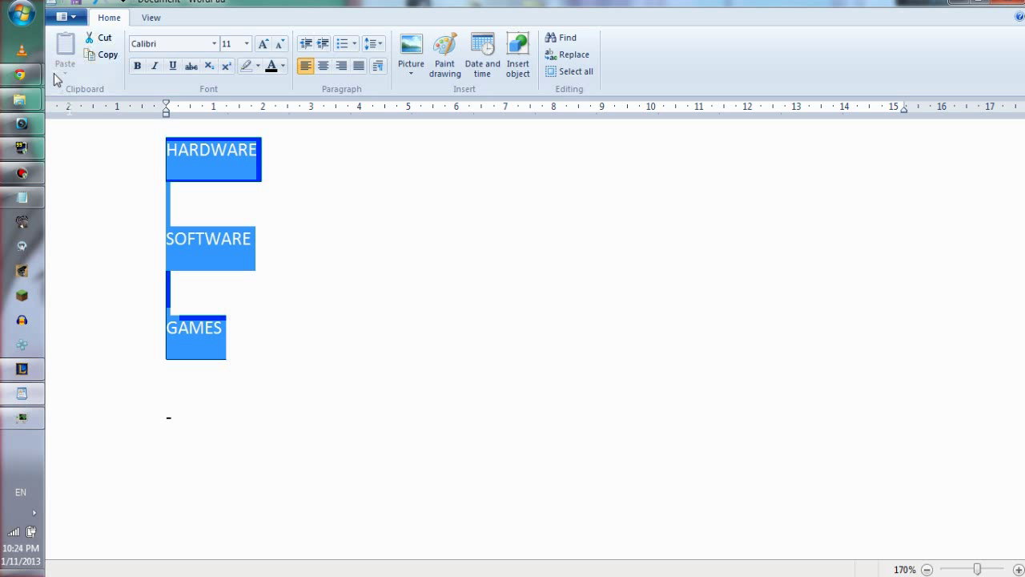
Replace the HARDWARE, SOFTWARE and GAMES list with the single heading SOFTWARE in capitals.
type("software")
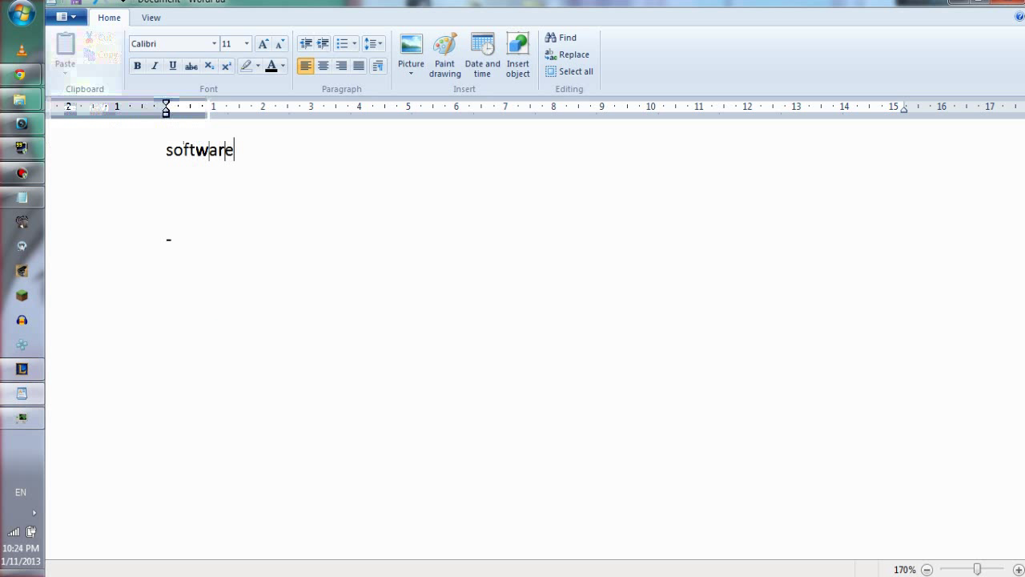
key("shift+Home")
key("BackSpace")
key("Caps_Lock")
type("SOF")
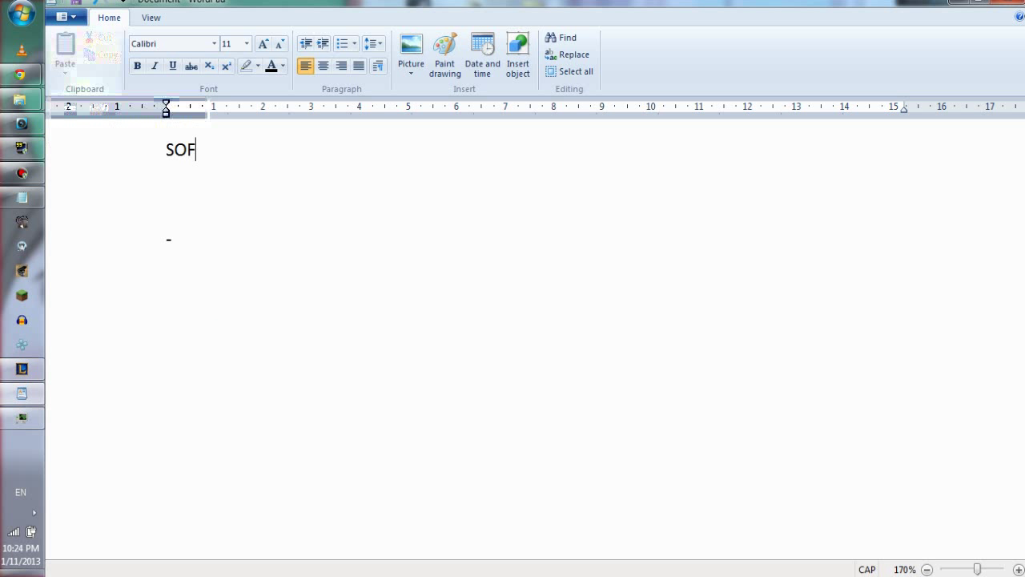
type("TWARE")
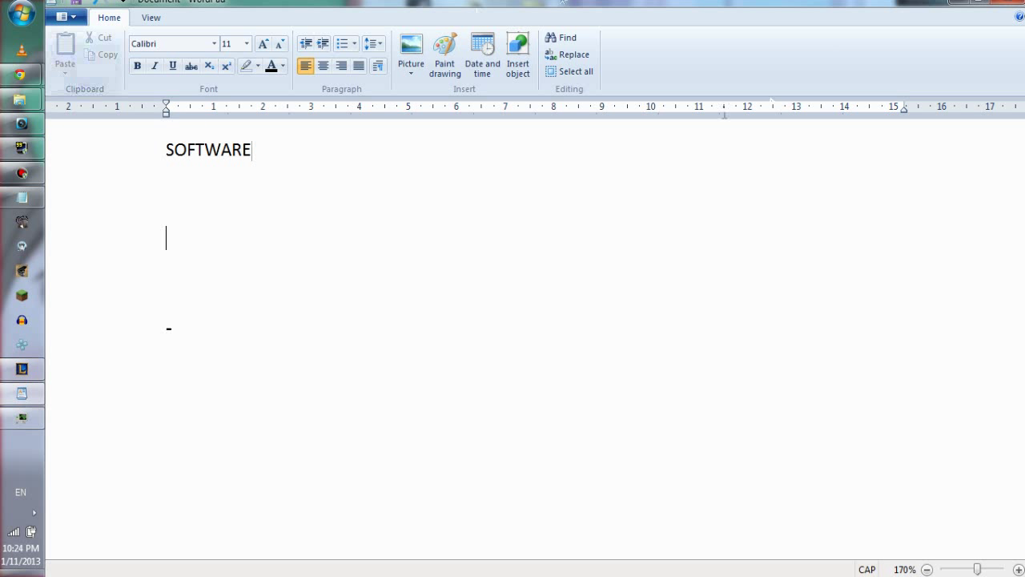
Delete the stray dash below the SOFTWARE heading and minimise the document window.
left_click_drag(169, 328, 167, 232)
key("BackSpace")
left_click(955, 8)
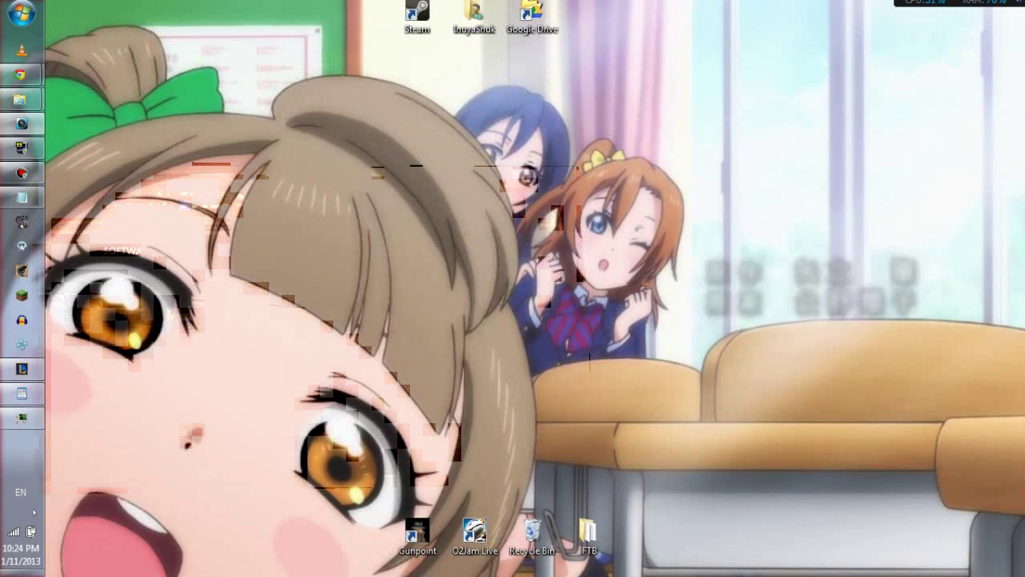
Switch to the Fraps movie settings and bring up the Bandicam window as well.
left_click(22, 147)
left_click_drag(803, 212, 732, 147)
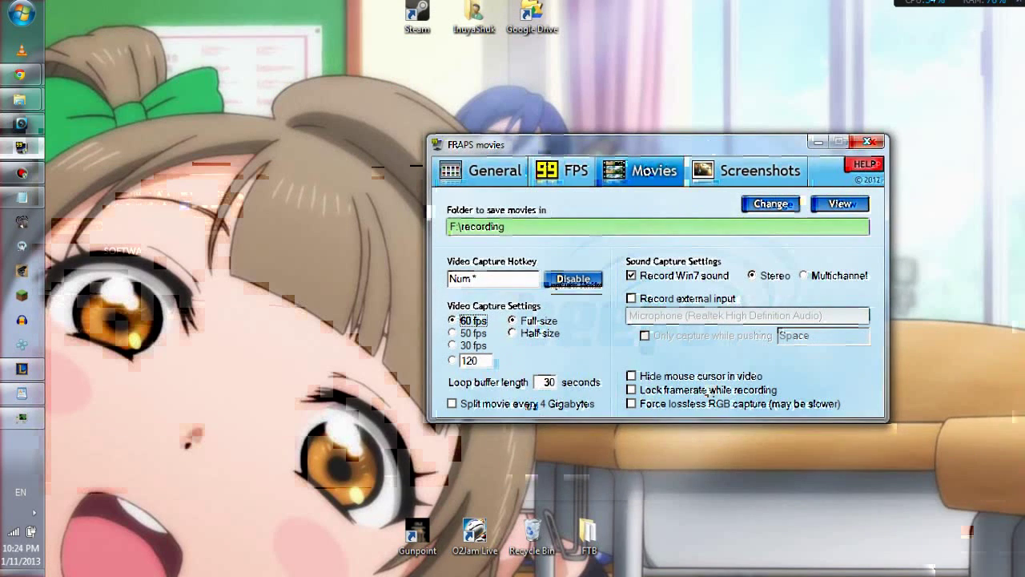
left_click(21, 174)
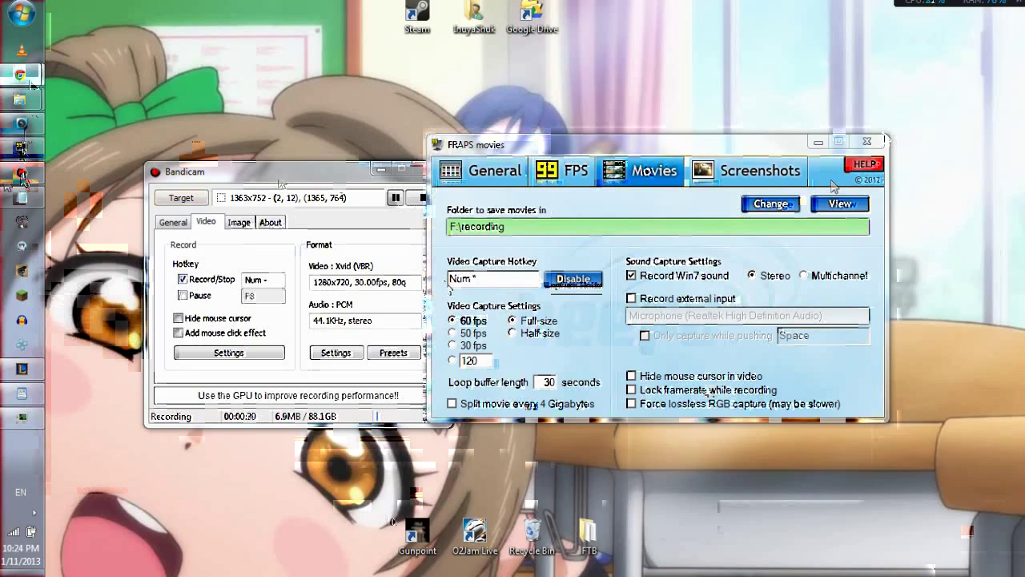
Arrange the Fraps, Bandicam and XSplit website windows so that all three can be seen together.
left_click_drag(696, 147, 662, 44)
left_click_drag(335, 171, 312, 293)
left_click_drag(543, 39, 304, 20)
left_click_drag(686, 131, 781, 45)
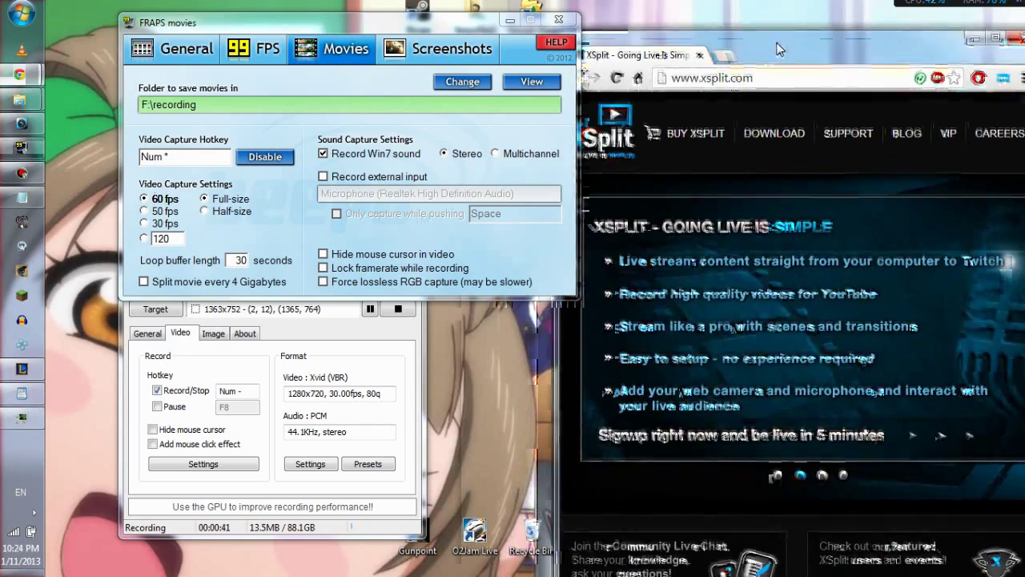
mouse_move(498, 32)
left_mouse_down()
mouse_move(384, 30)
mouse_move(500, 30)
left_mouse_up()
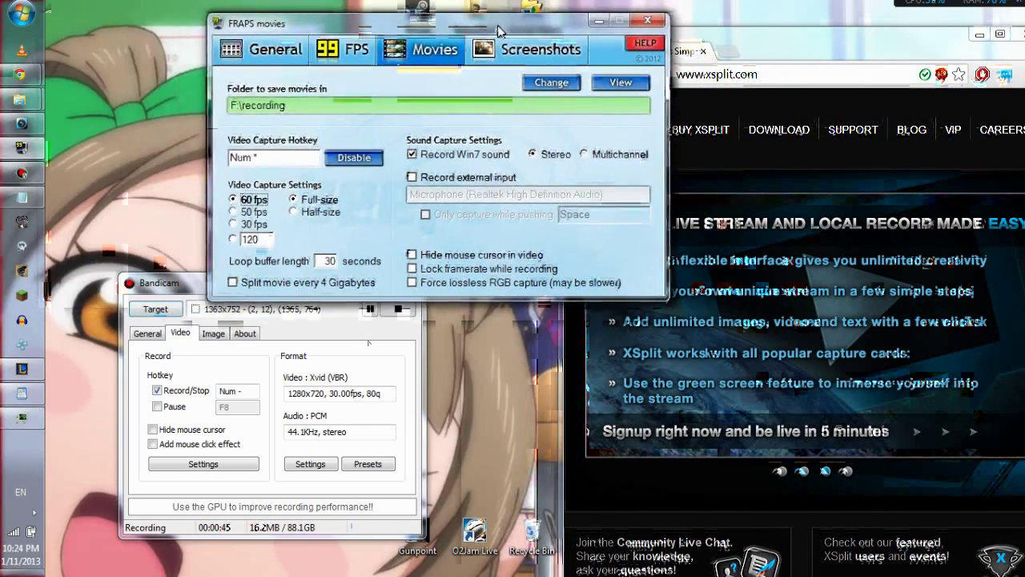
left_click_drag(182, 286, 291, 328)
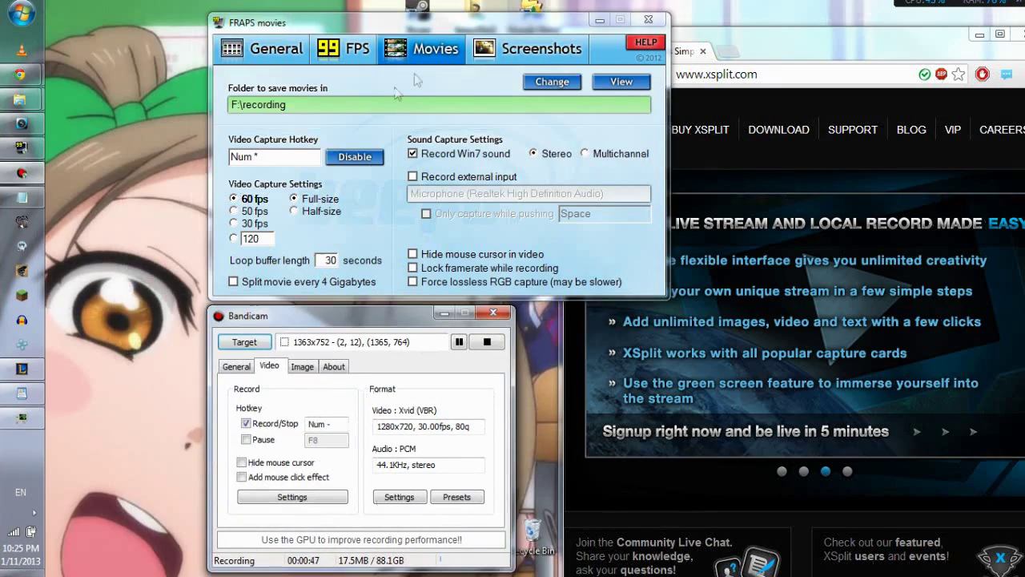
left_click_drag(439, 22, 300, 13)
mouse_move(766, 56)
left_mouse_down()
mouse_move(734, 43)
mouse_move(758, 52)
mouse_move(751, 68)
left_mouse_up()
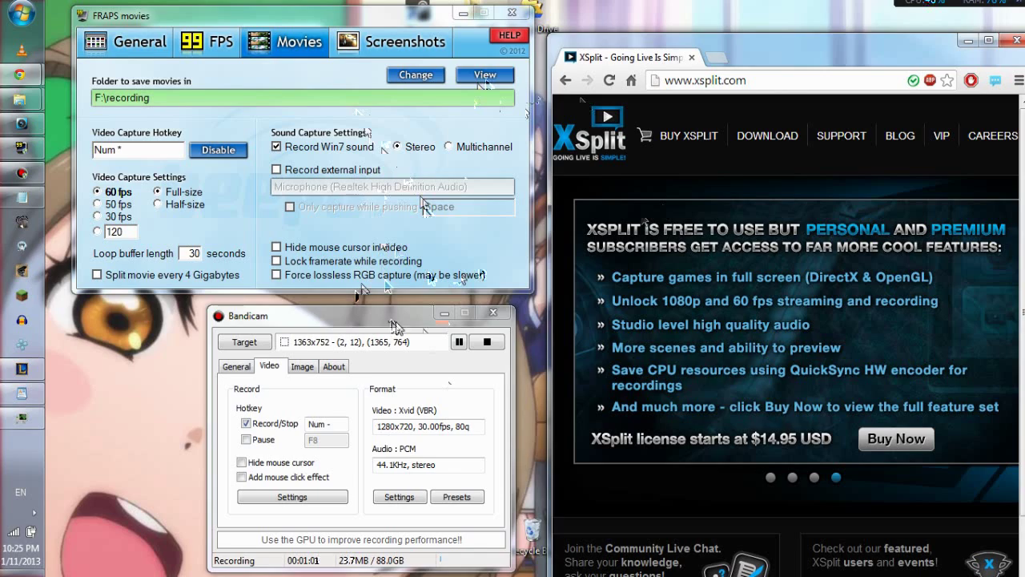
left_click_drag(402, 319, 422, 225)
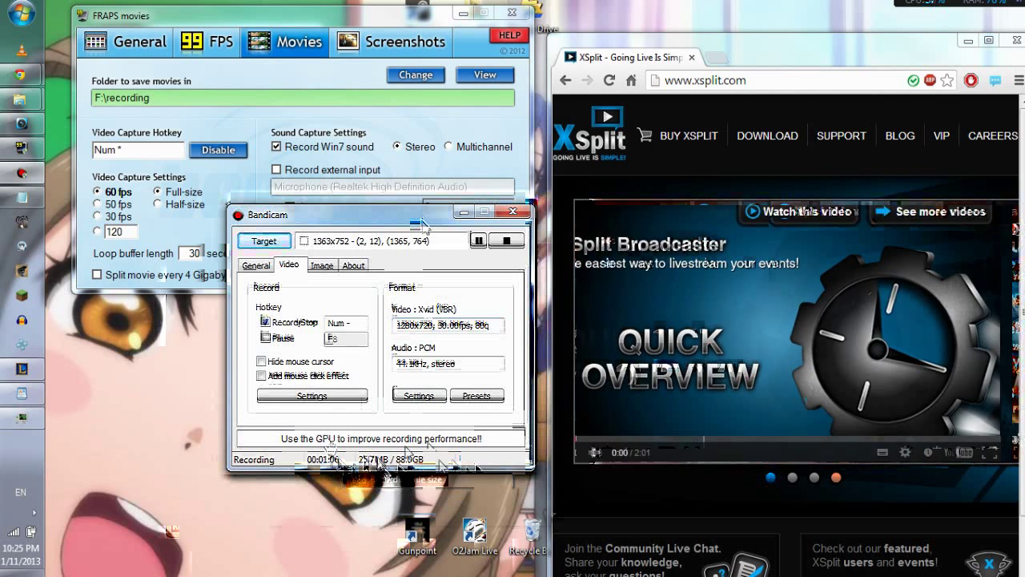
left_click_drag(429, 216, 401, 250)
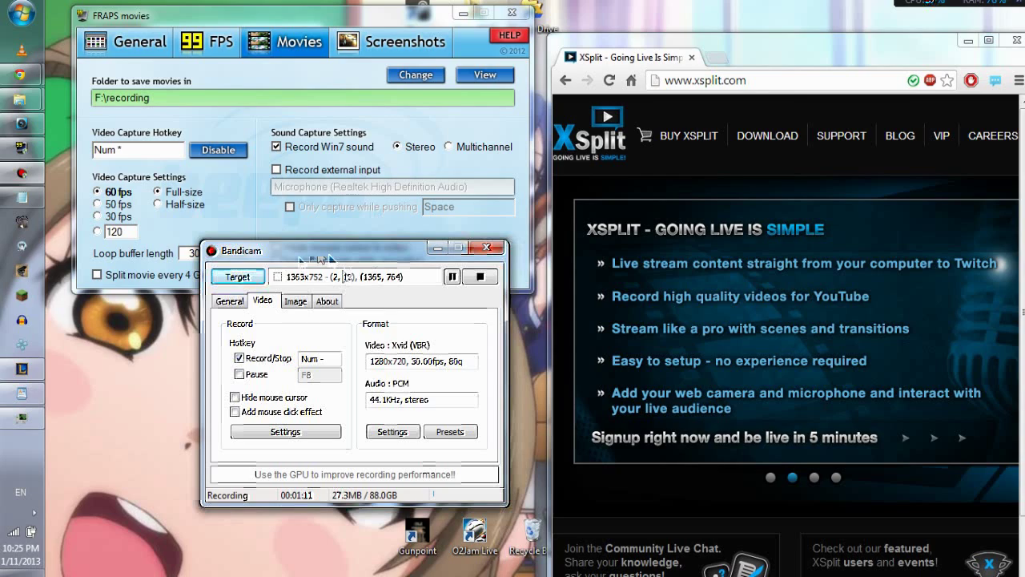
left_click_drag(400, 253, 409, 312)
left_click(389, 128)
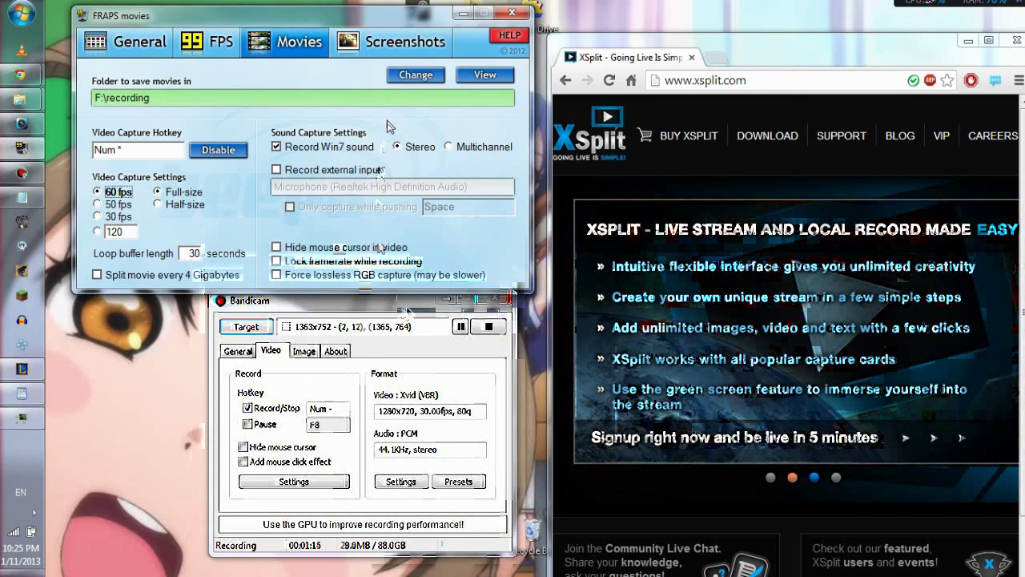
mouse_move(373, 23)
left_mouse_down()
mouse_move(371, 72)
mouse_move(378, 10)
left_mouse_up()
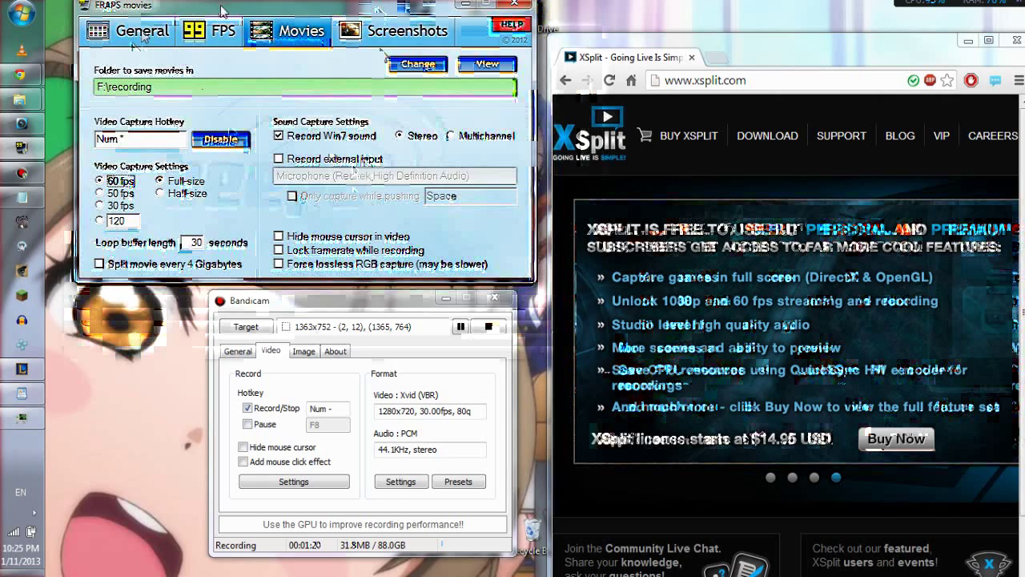
left_click_drag(222, 10, 216, 21)
right_click(133, 370)
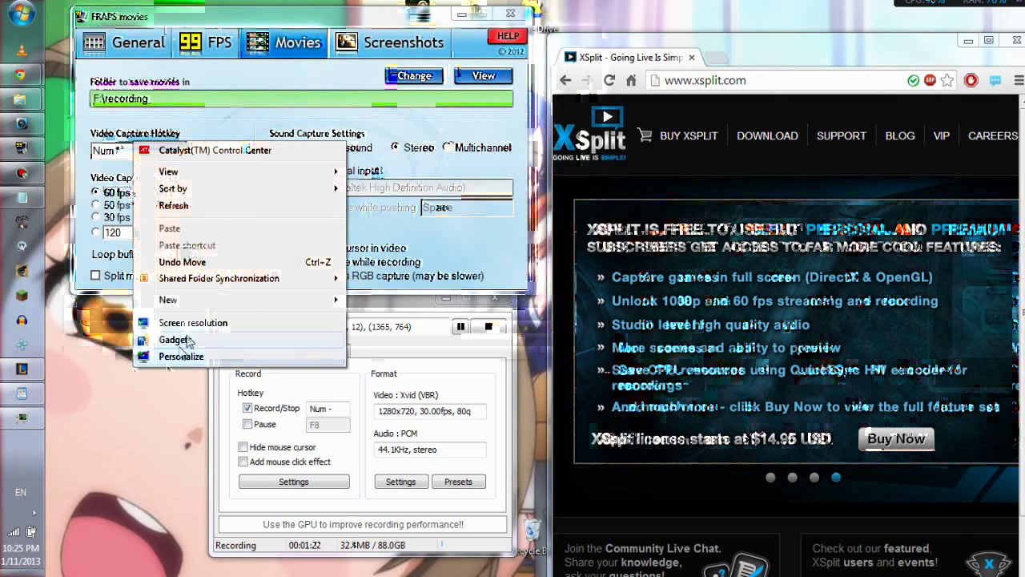
left_click(214, 357)
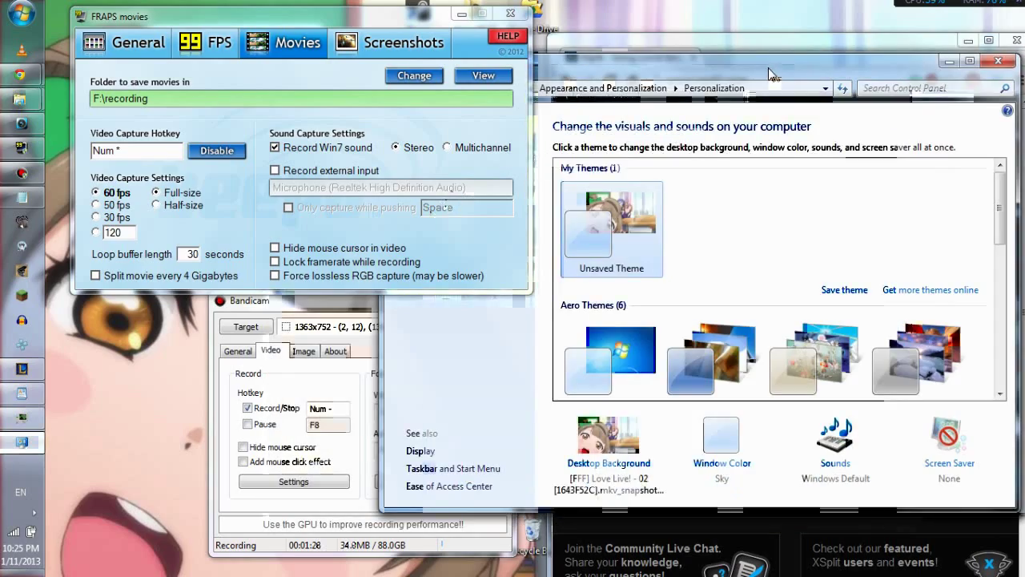
left_click_drag(664, 83, 746, 78)
left_click(976, 73)
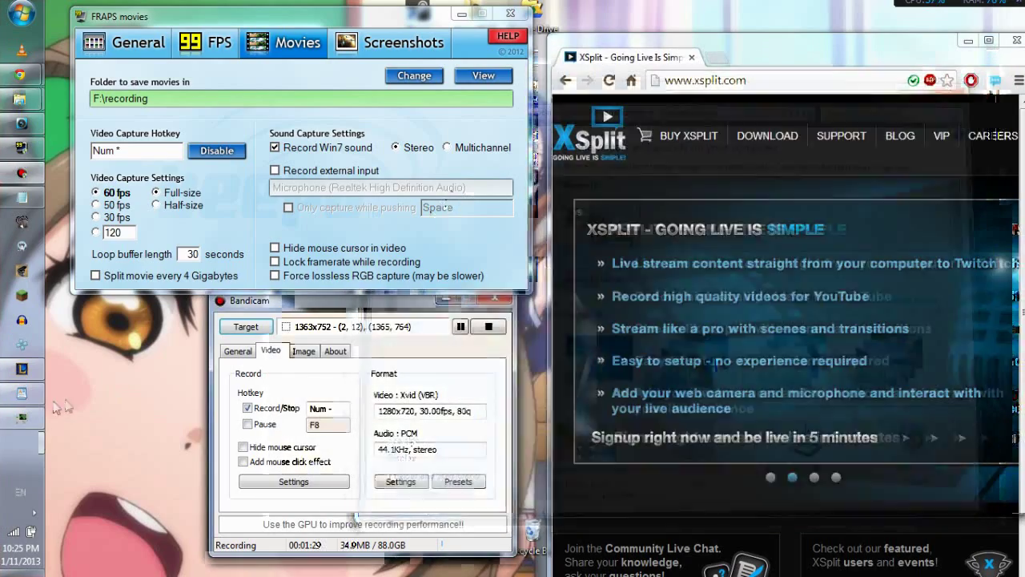
Open the Windows screen resolution settings and compare the display resolution with the Bandicam video format and the Fraps capture settings.
right_click(109, 368)
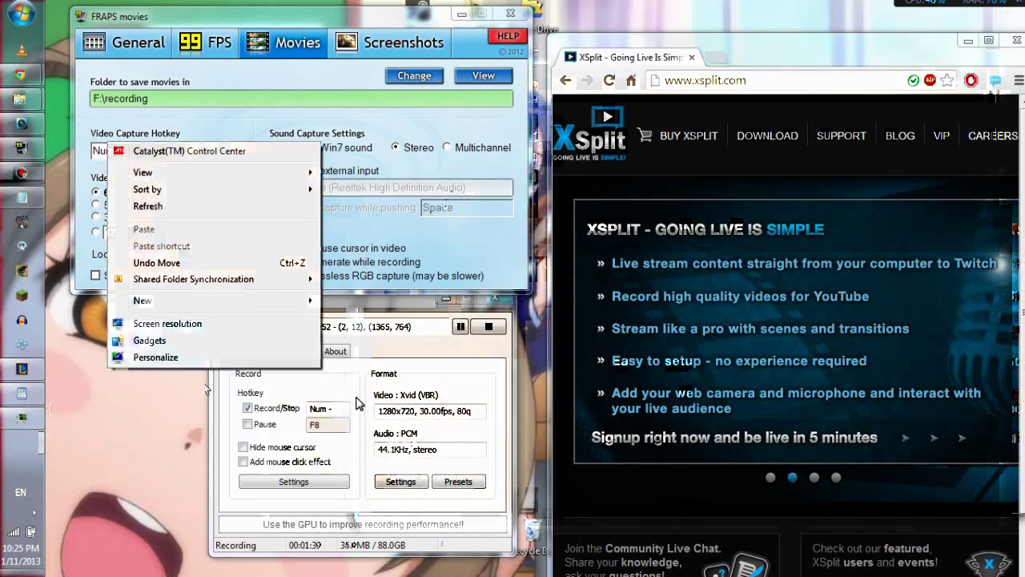
left_click(212, 324)
left_click(310, 311)
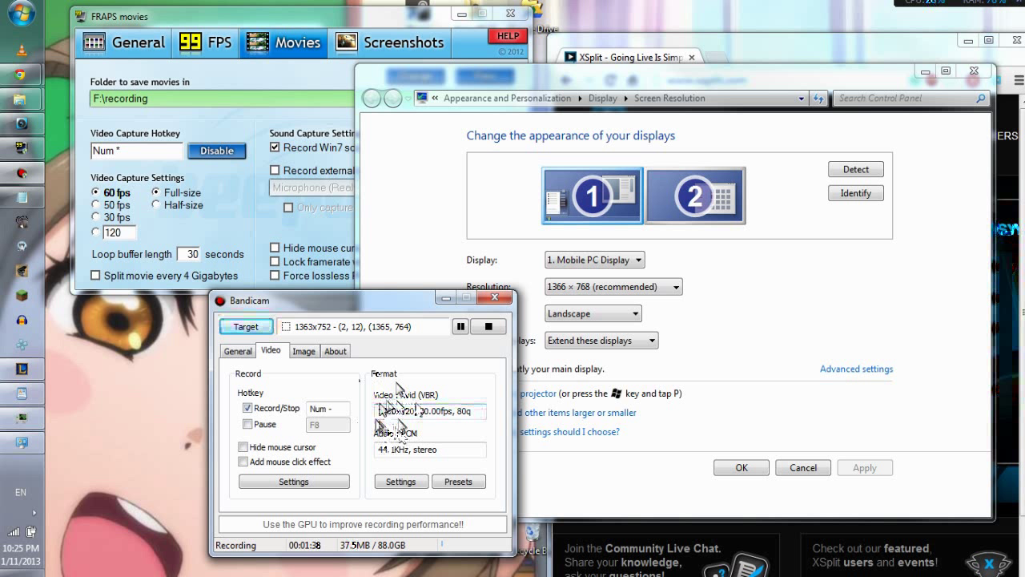
left_click_drag(378, 411, 437, 411)
left_click(320, 96)
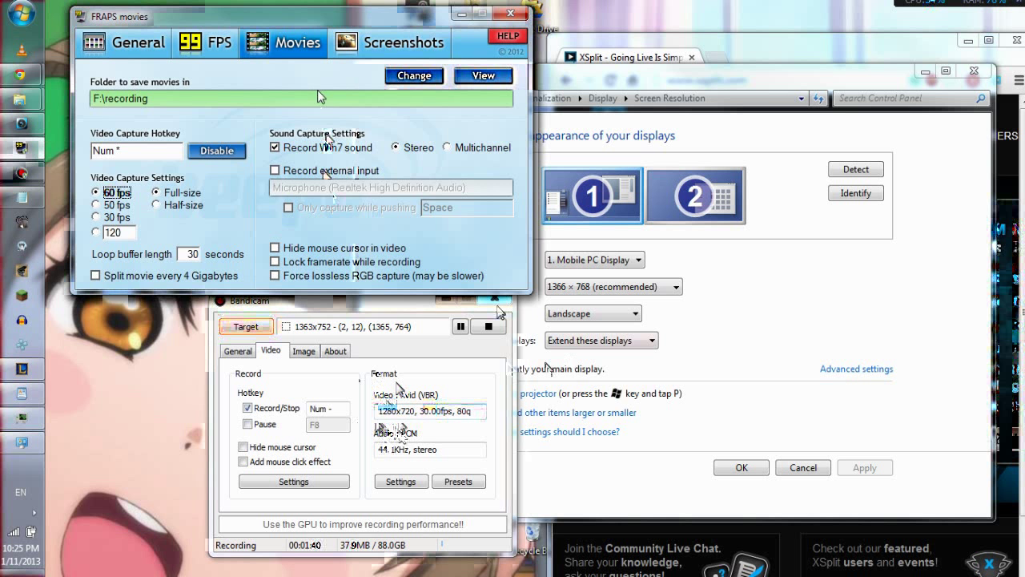
left_click(686, 318)
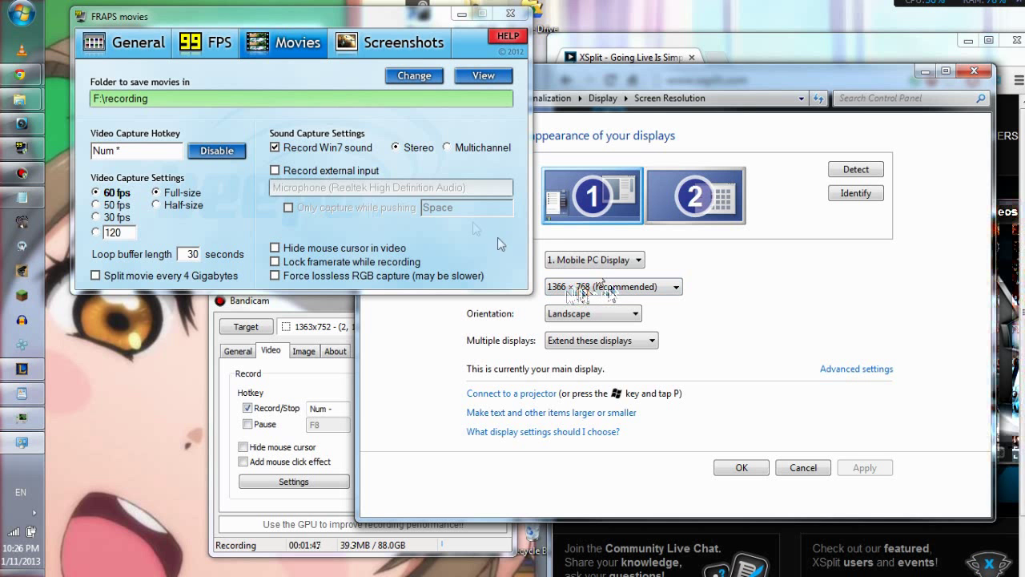
left_click(427, 243)
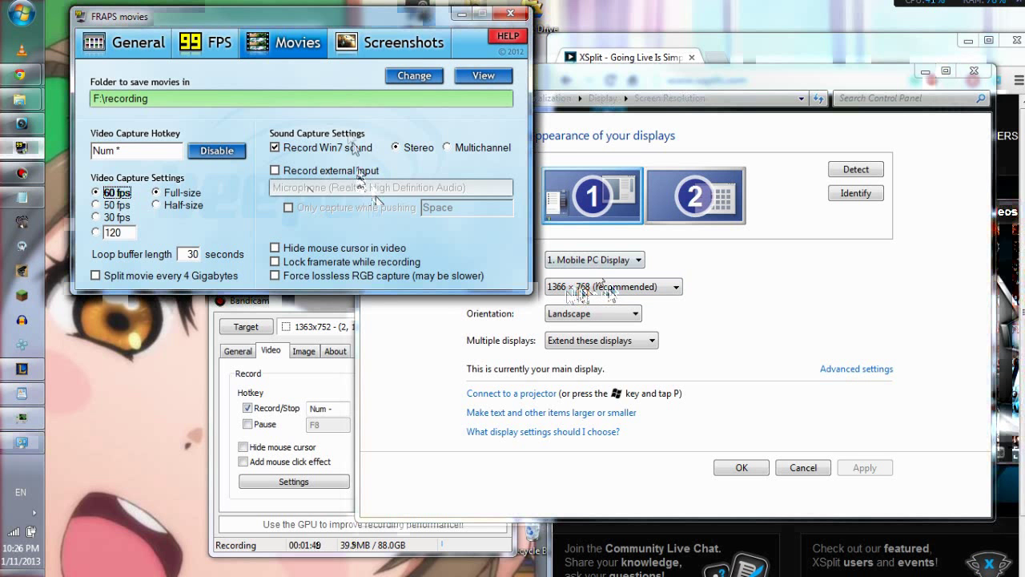
Move the Fraps and Bandicam windows clear of the Screen Resolution window.
left_click_drag(317, 24, 322, 24)
left_click_drag(346, 302, 243, 321)
left_click_drag(357, 18, 333, 13)
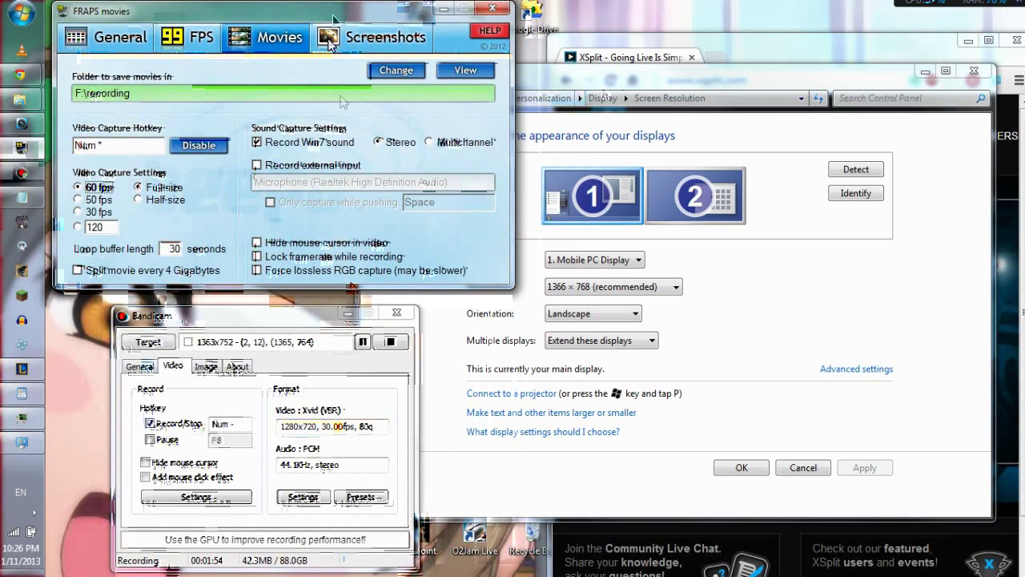
left_click_drag(312, 326, 279, 316)
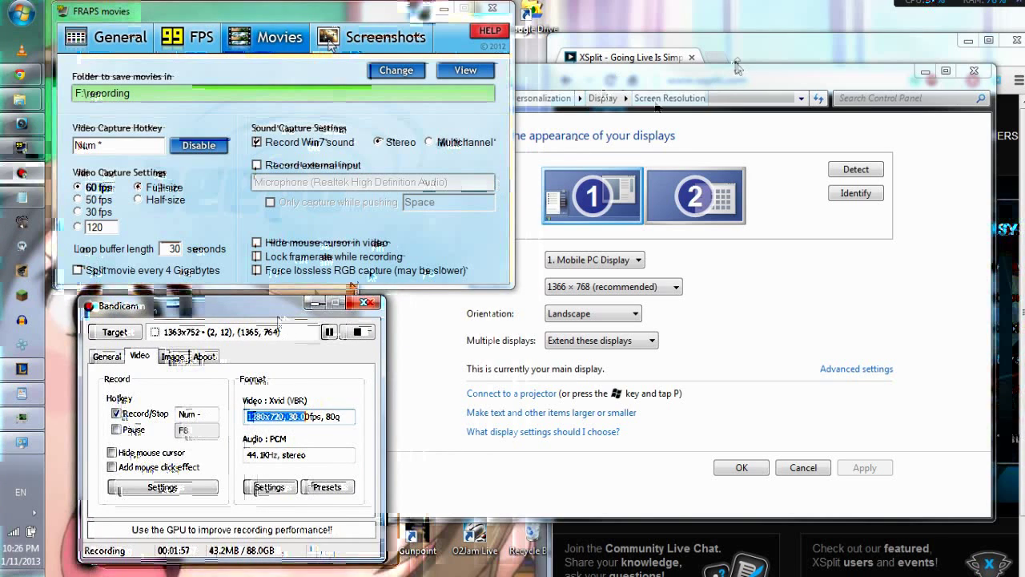
left_click(805, 79)
left_click(230, 70)
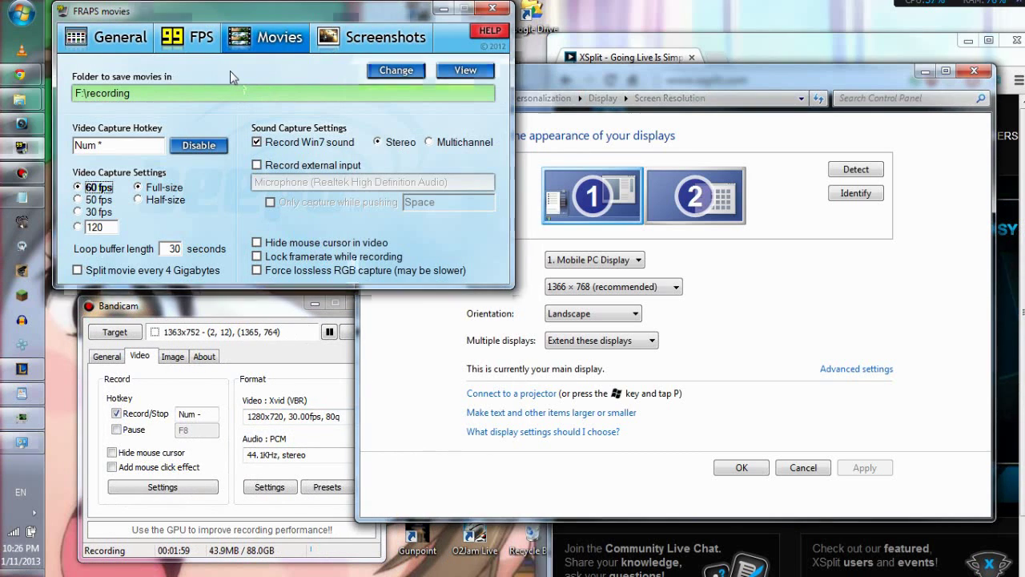
left_click(249, 315)
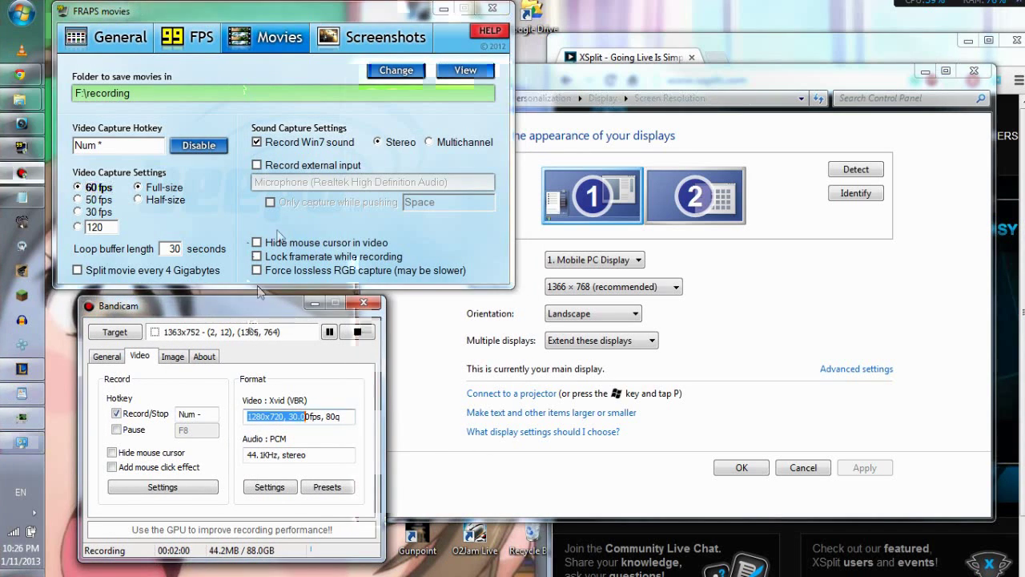
left_click(277, 95)
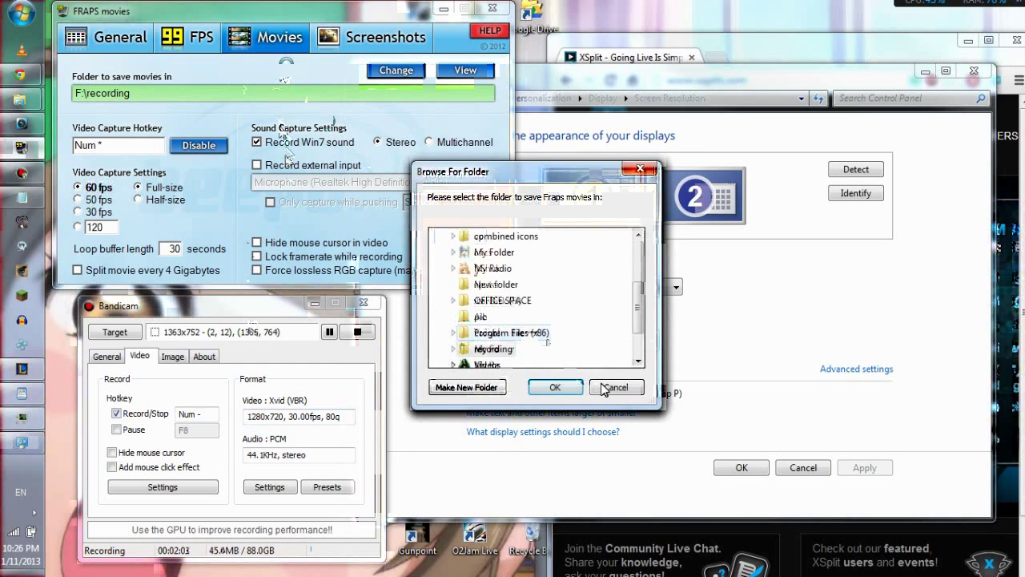
left_click(601, 385)
Bring the XSplit website forward and look through the promotional slides on its home page.
mouse_move(242, 313)
left_mouse_down()
mouse_move(265, 313)
mouse_move(226, 311)
left_mouse_up()
left_click_drag(761, 43, 735, 31)
scroll(846, 207, "down", 1)
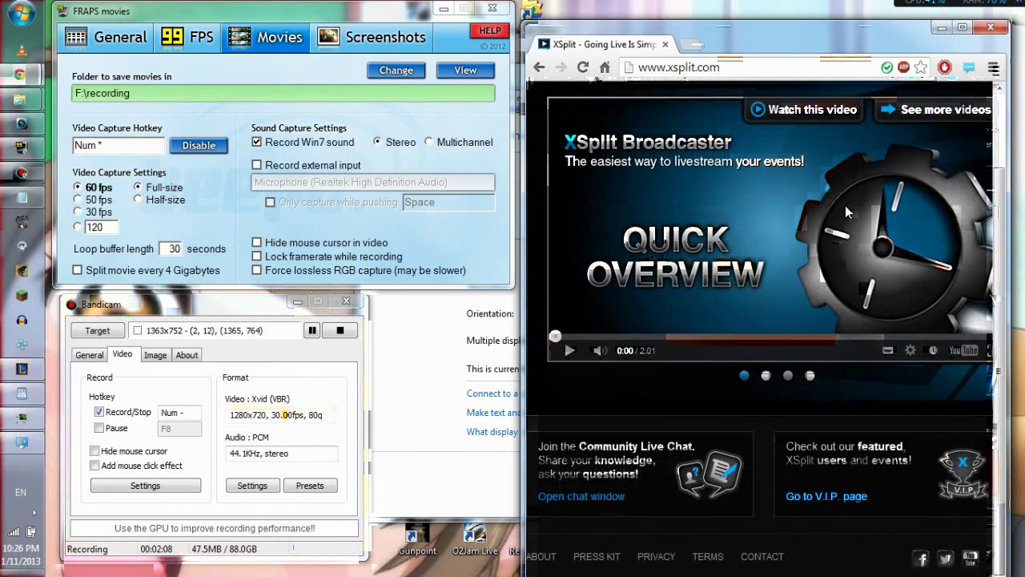
scroll(828, 385, "up", 1)
left_click(766, 464)
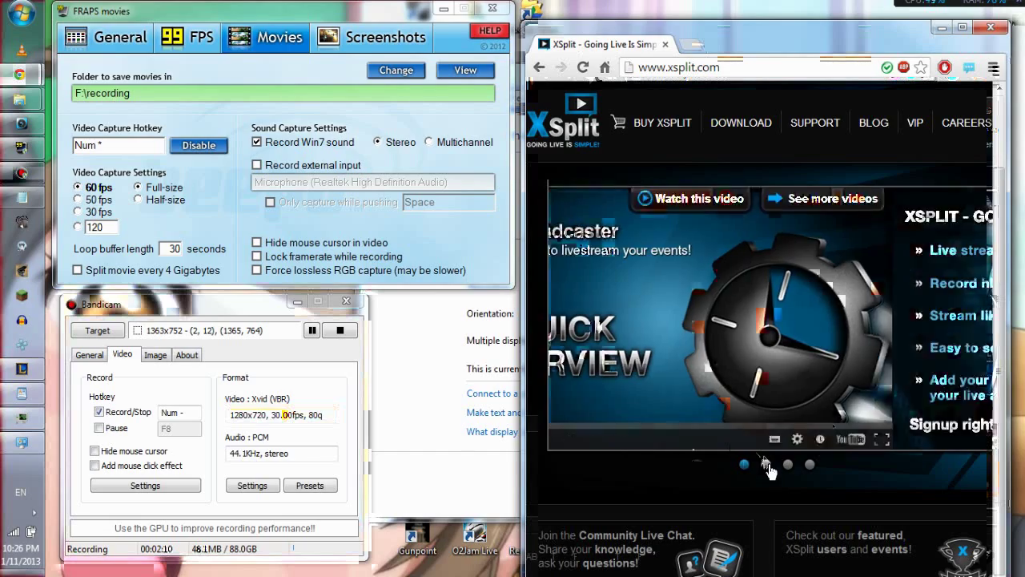
left_click(789, 466)
left_click(811, 471)
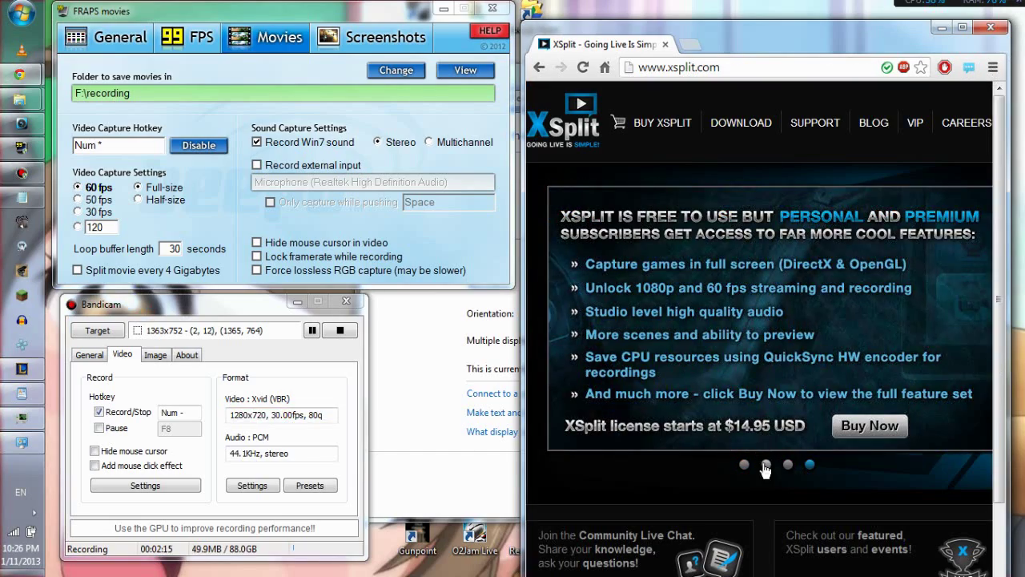
left_click(766, 464)
left_click(745, 464)
left_click(782, 464)
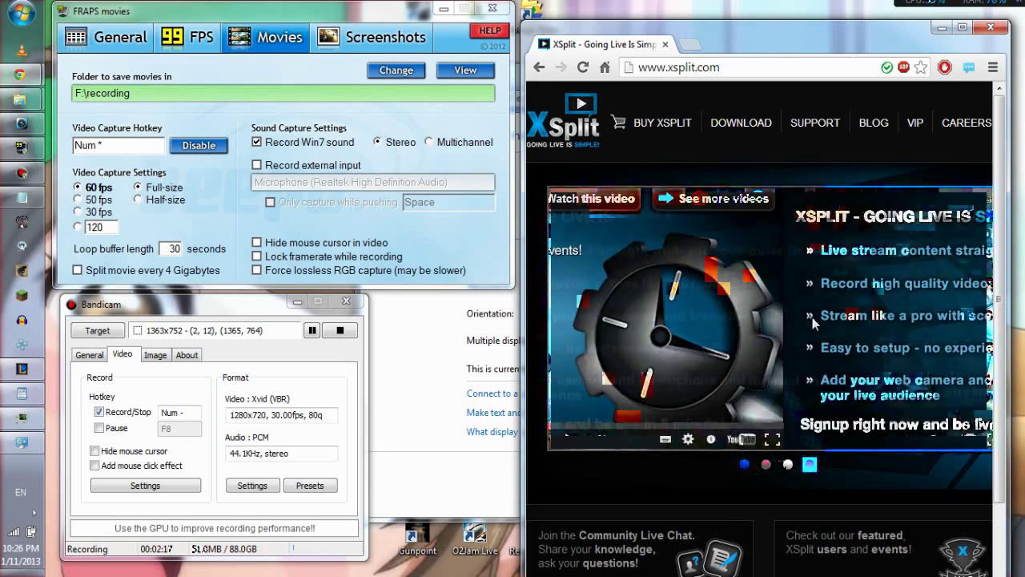
Close the XSplit website and Screen Resolution windows, and place Fraps and Bandicam side by side.
left_click(990, 28)
left_click_drag(205, 303, 848, 138)
left_click_drag(304, 11, 316, 129)
left_click(974, 70)
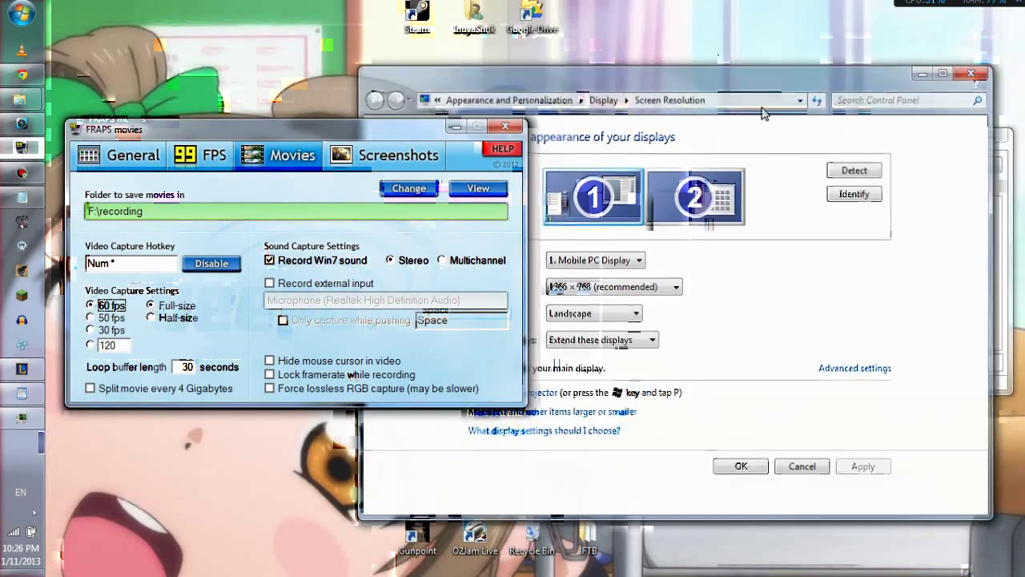
mouse_move(392, 122)
left_mouse_down()
mouse_move(422, 128)
mouse_move(405, 128)
left_mouse_up()
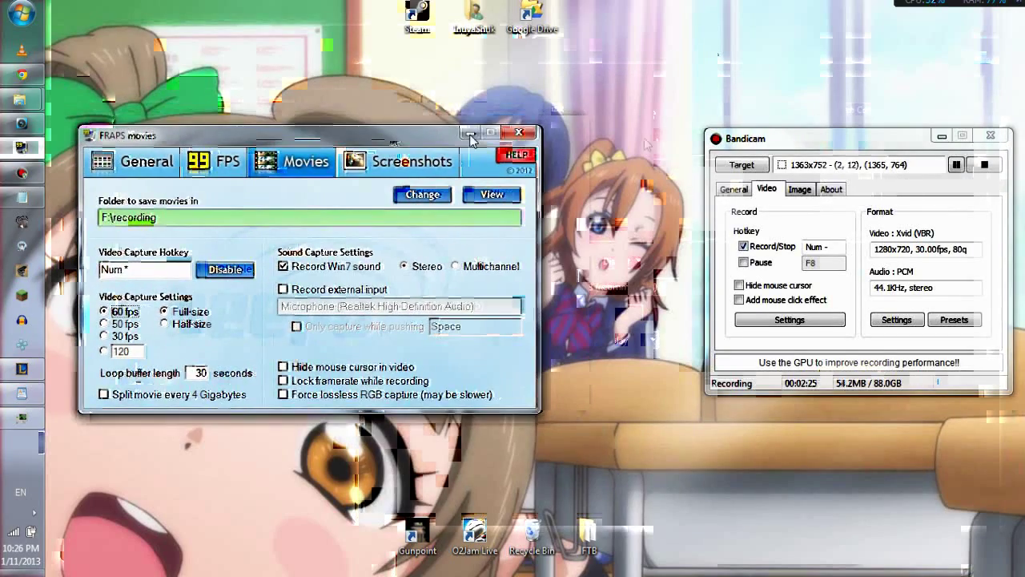
Bring Bandicam forward and highlight its video format settings.
left_click_drag(801, 138, 778, 120)
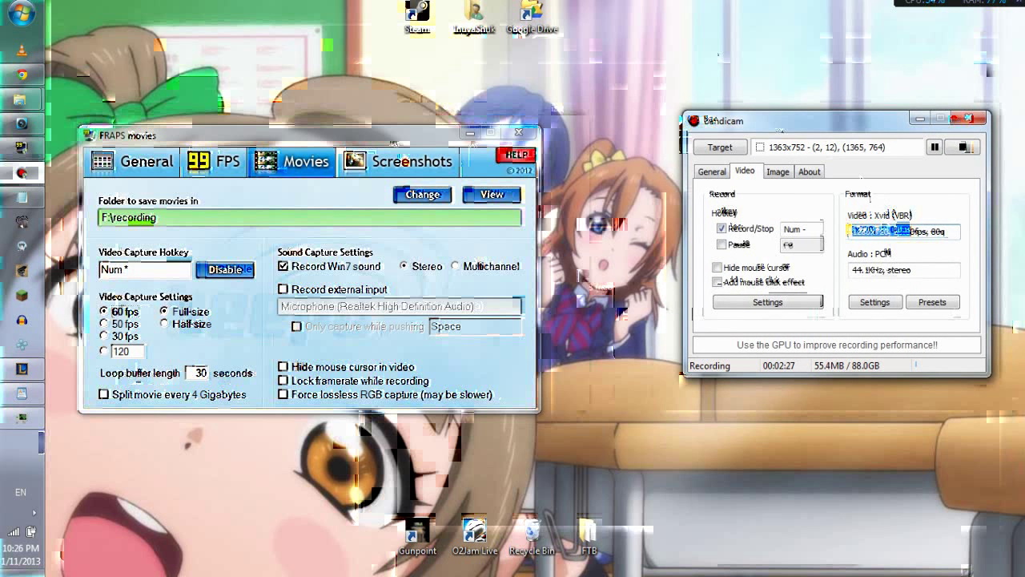
left_click(899, 231)
left_click_drag(851, 233, 932, 233)
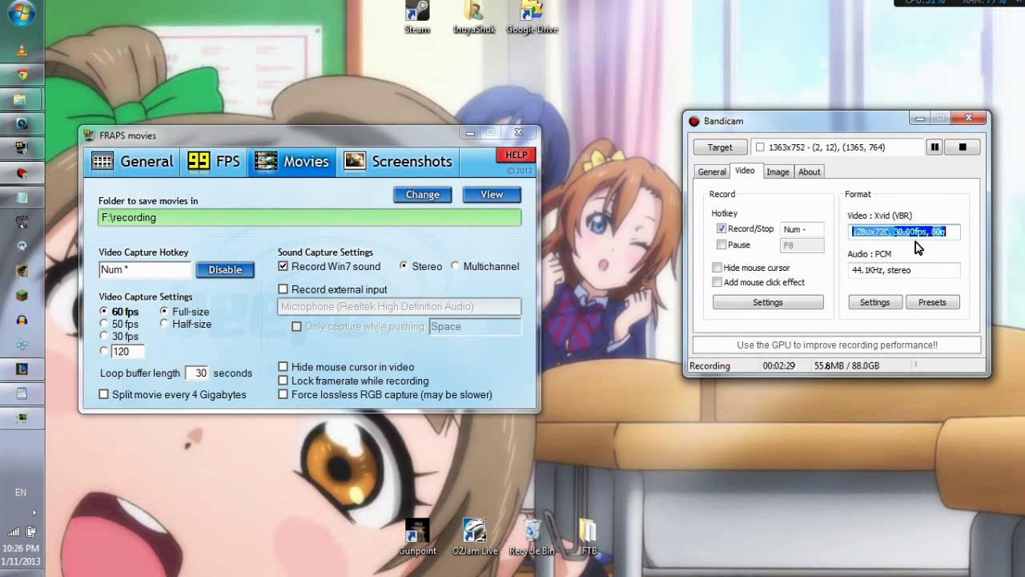
left_click(393, 139)
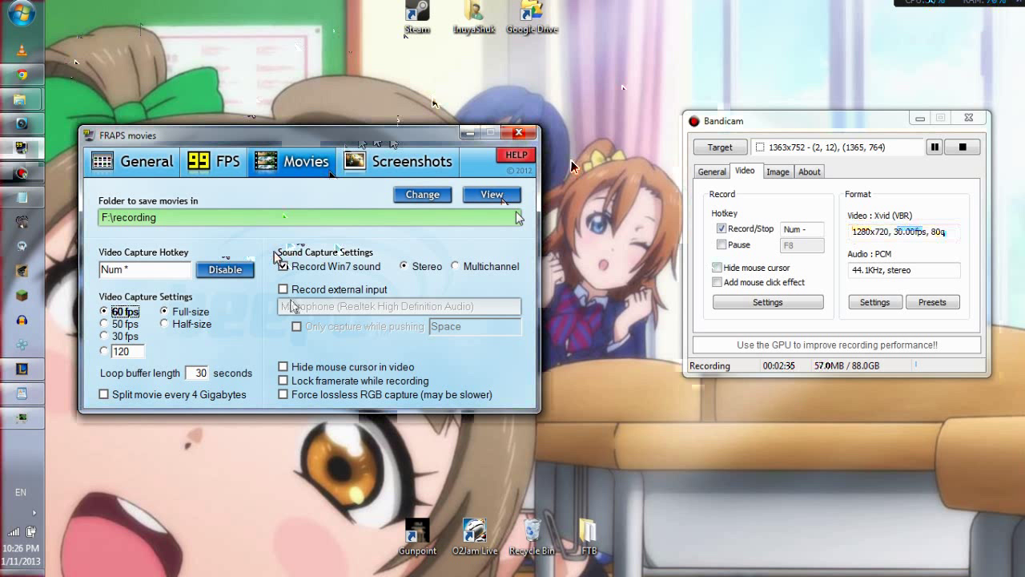
left_click_drag(844, 117, 797, 147)
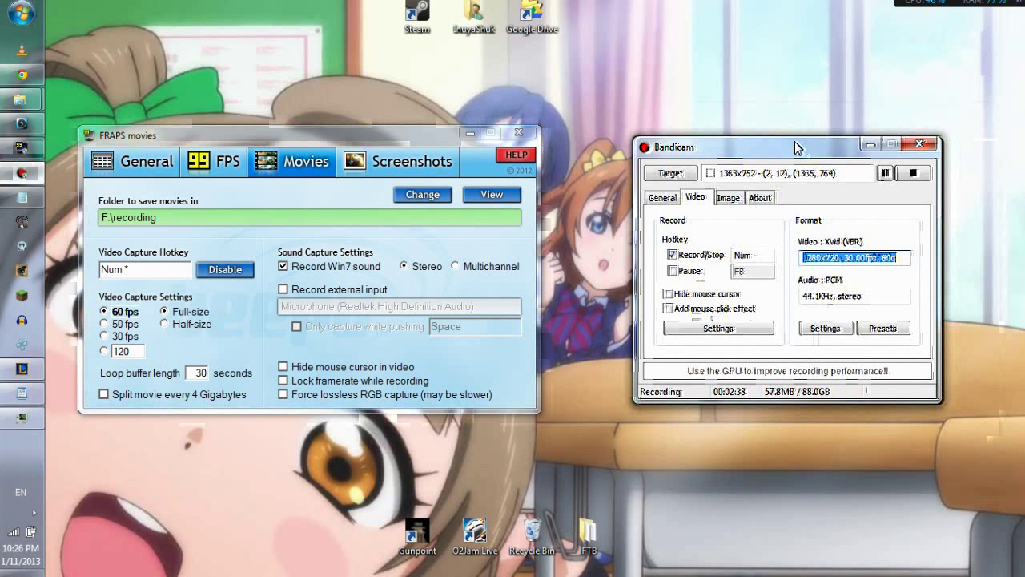
left_click_drag(776, 149, 738, 125)
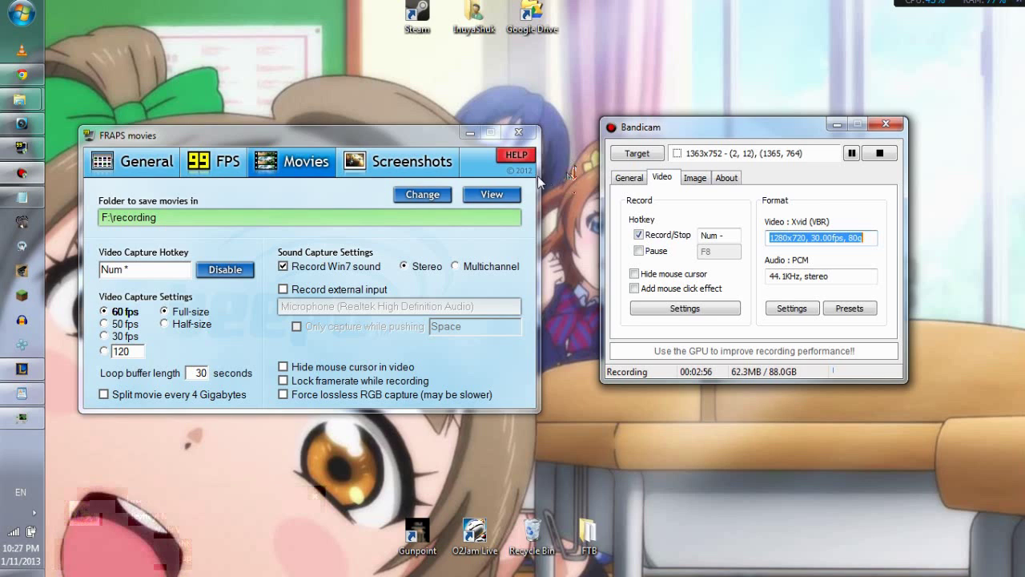
mouse_move(633, 136)
left_mouse_down()
mouse_move(549, 138)
mouse_move(644, 130)
left_mouse_up()
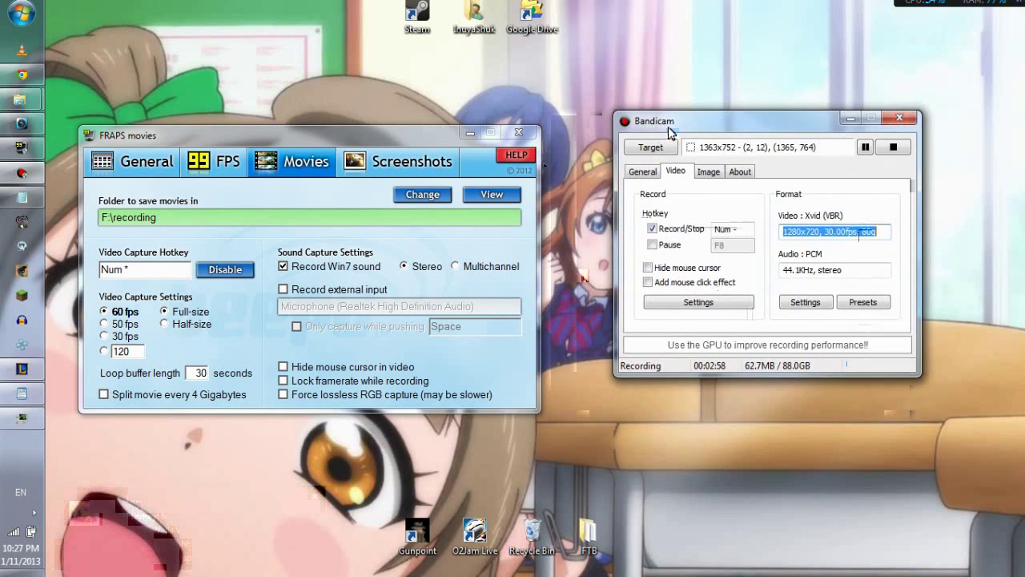
left_click(416, 137)
left_click_drag(416, 136, 430, 124)
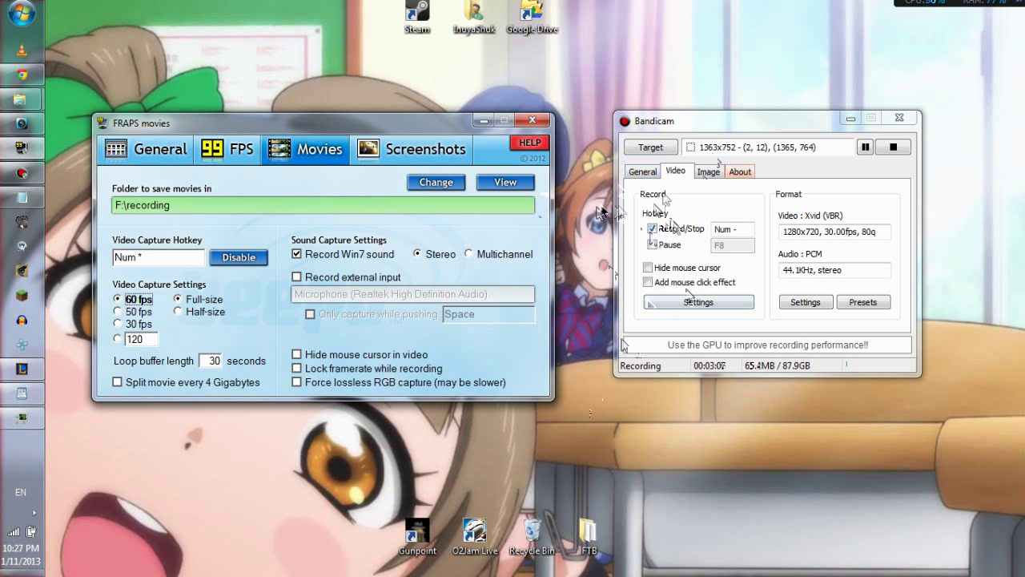
left_click_drag(724, 129, 724, 154)
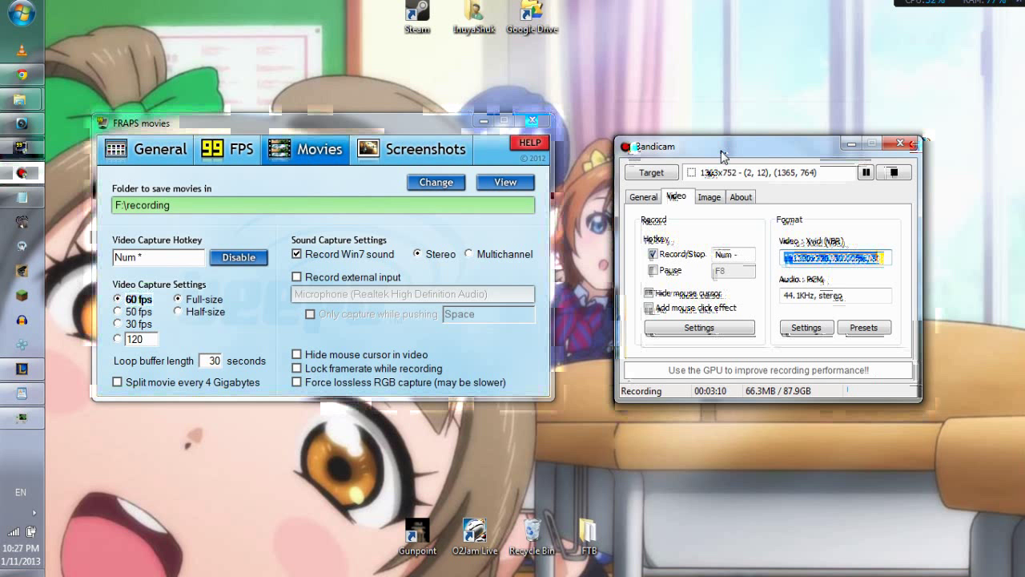
left_click_drag(721, 152, 717, 150)
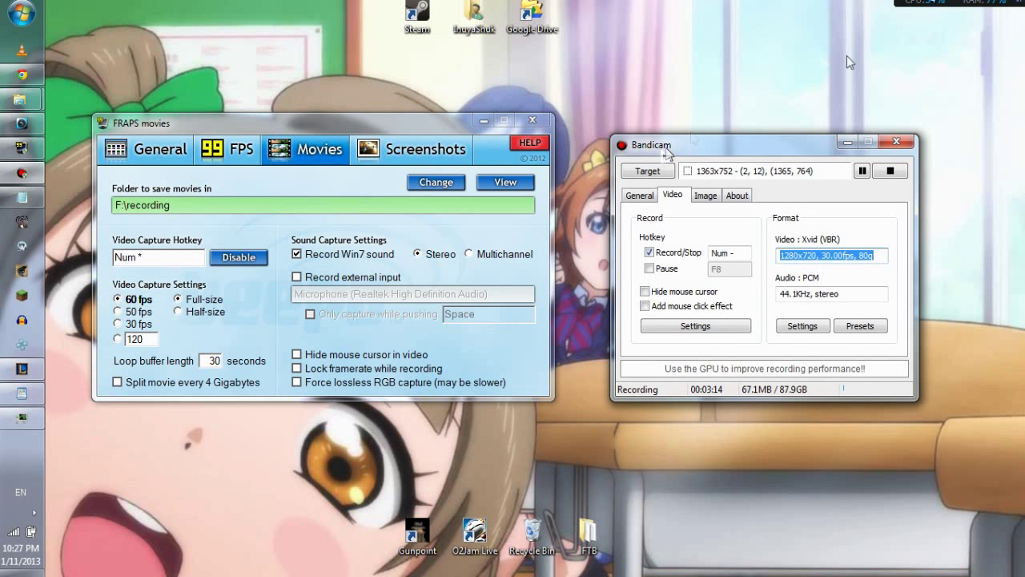
left_click_drag(666, 153, 679, 124)
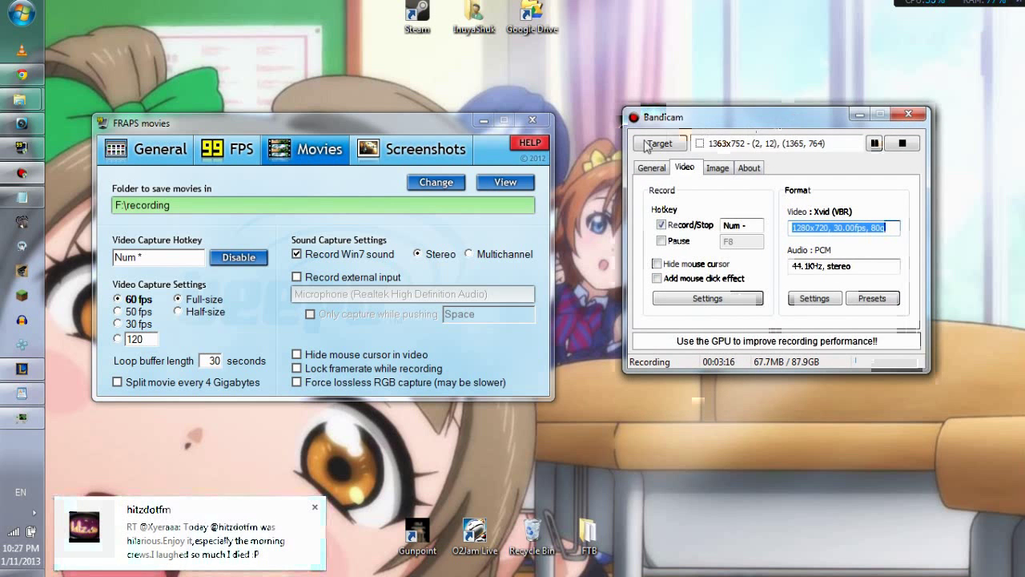
left_click_drag(449, 122, 430, 70)
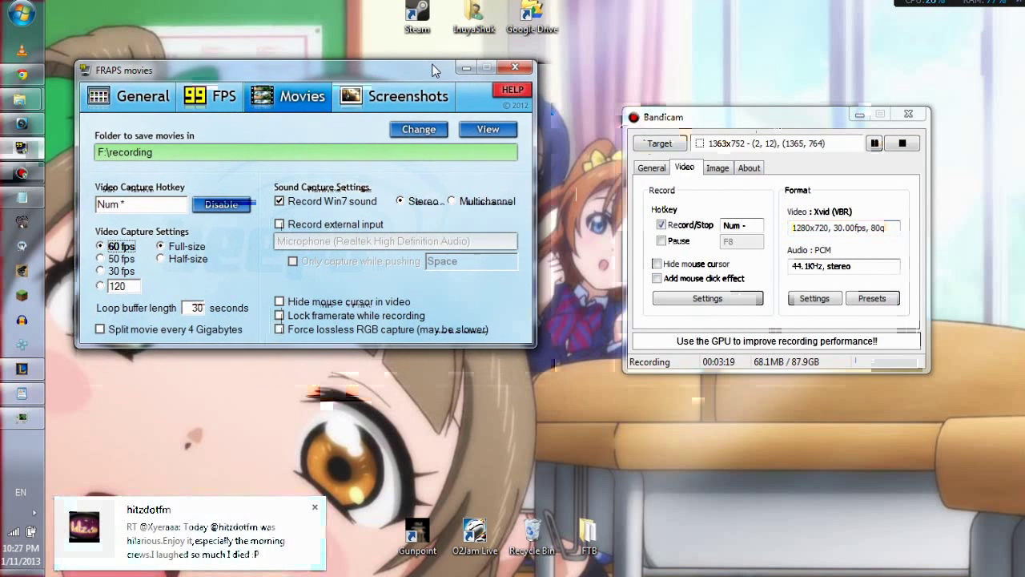
left_click_drag(702, 118, 625, 80)
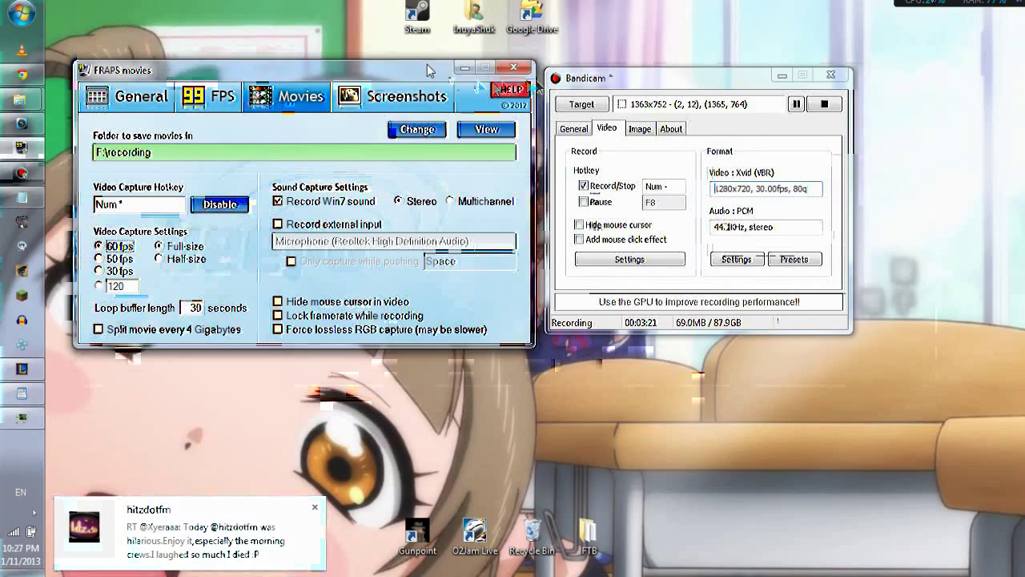
left_click_drag(447, 75, 422, 67)
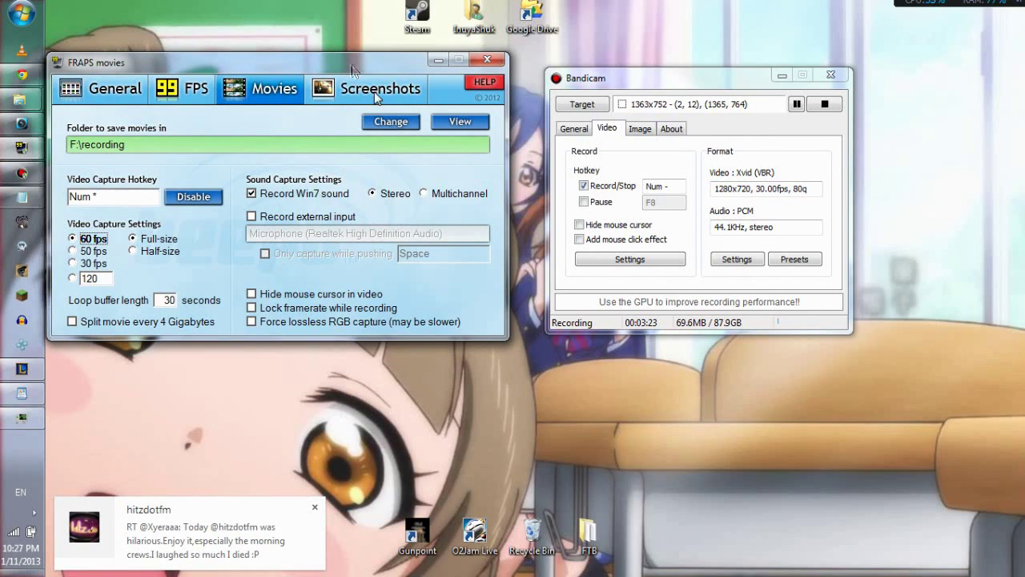
mouse_move(382, 70)
left_mouse_down()
mouse_move(405, 72)
mouse_move(400, 59)
left_mouse_up()
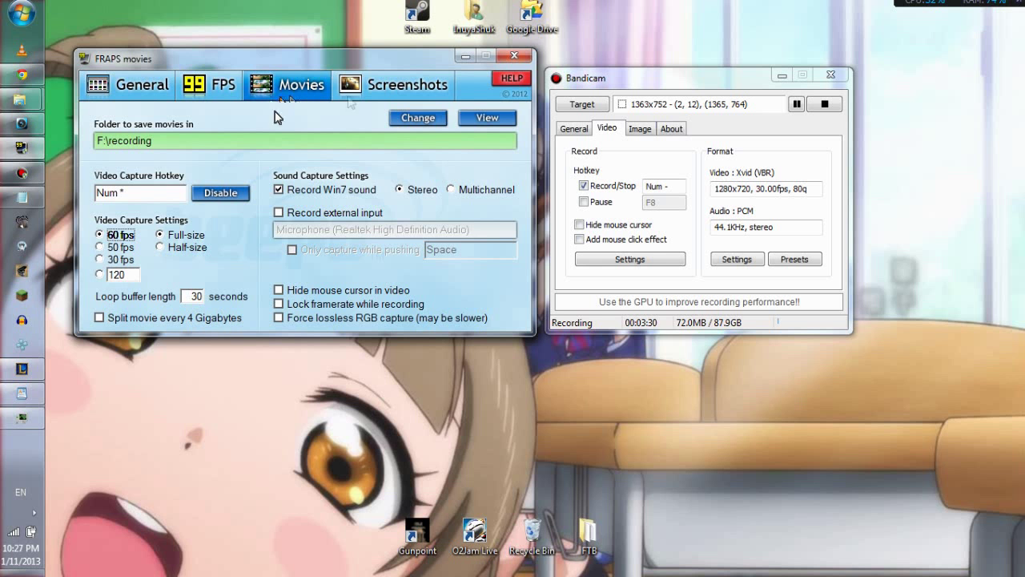
left_click_drag(606, 78, 692, 79)
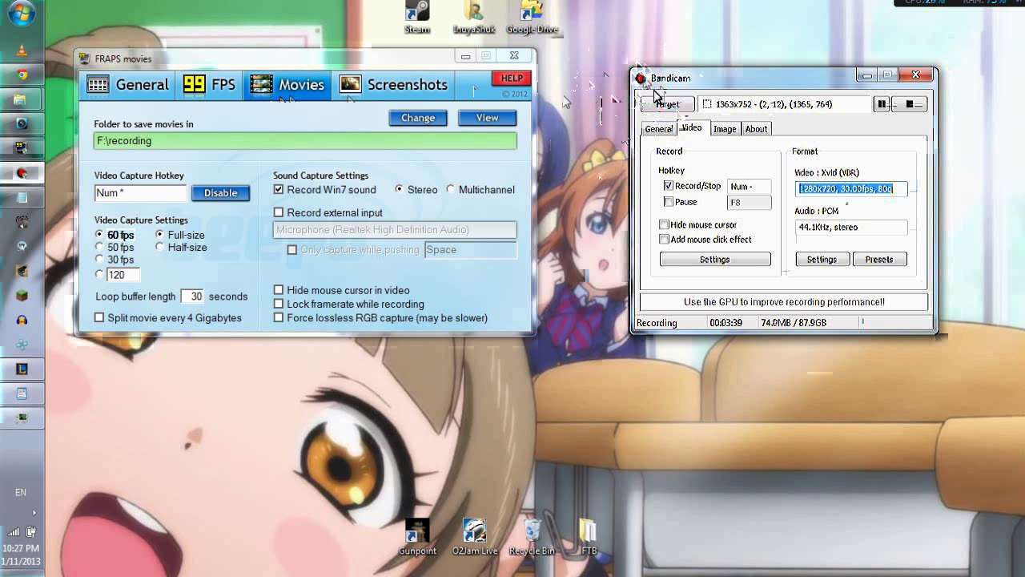
left_click_drag(655, 86, 632, 89)
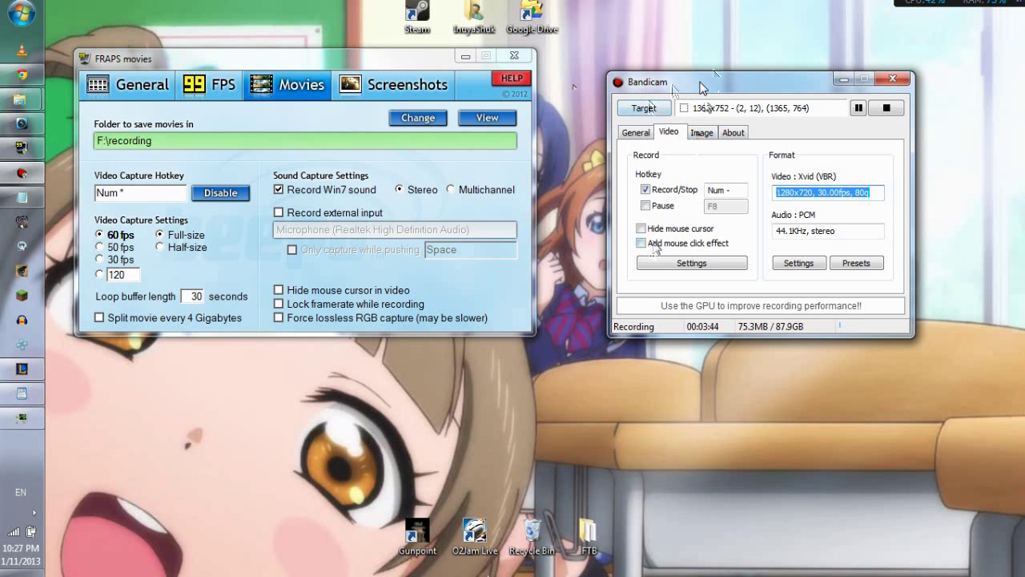
left_click_drag(795, 90, 765, 89)
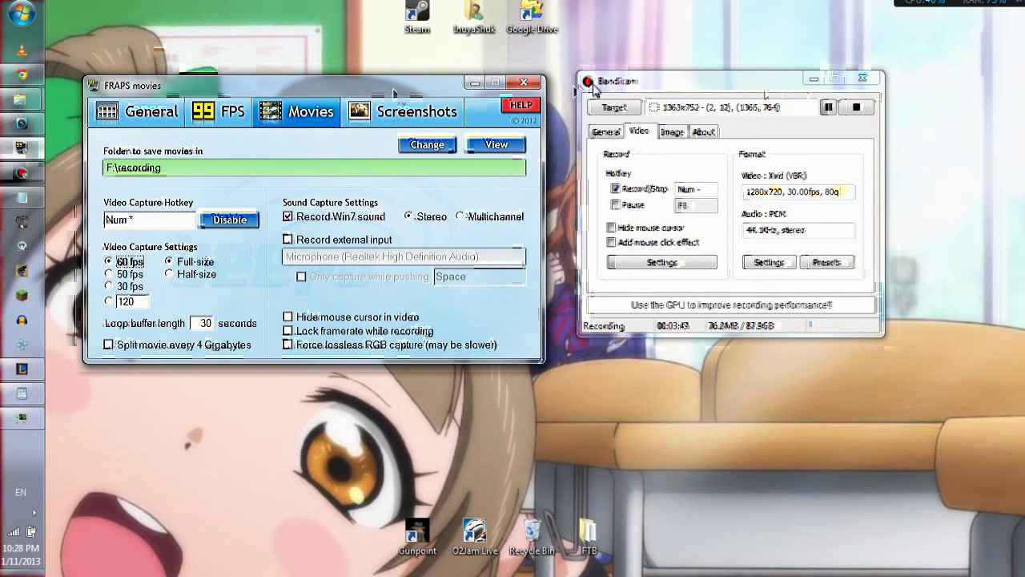
left_click(589, 83)
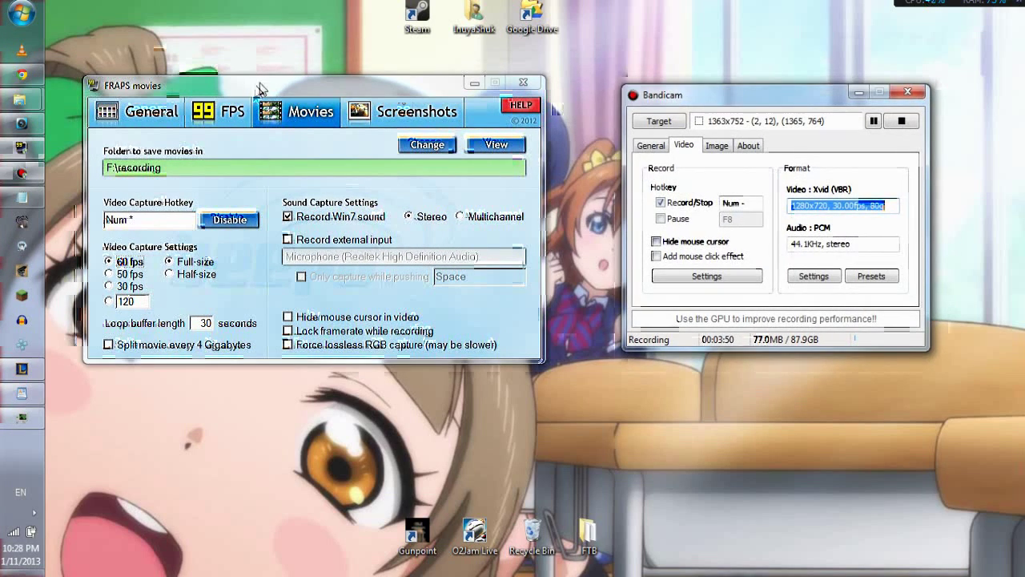
left_click(267, 74)
left_click_drag(266, 71, 266, 74)
mouse_move(743, 103)
left_mouse_down()
mouse_move(746, 117)
mouse_move(748, 100)
left_mouse_up()
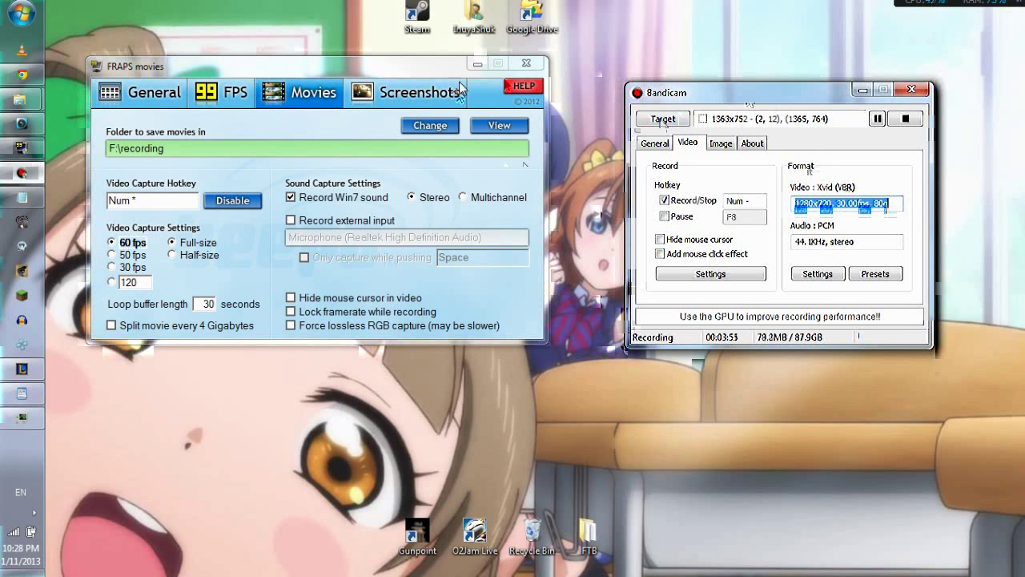
left_click_drag(429, 74, 459, 106)
left_click_drag(788, 98, 872, 88)
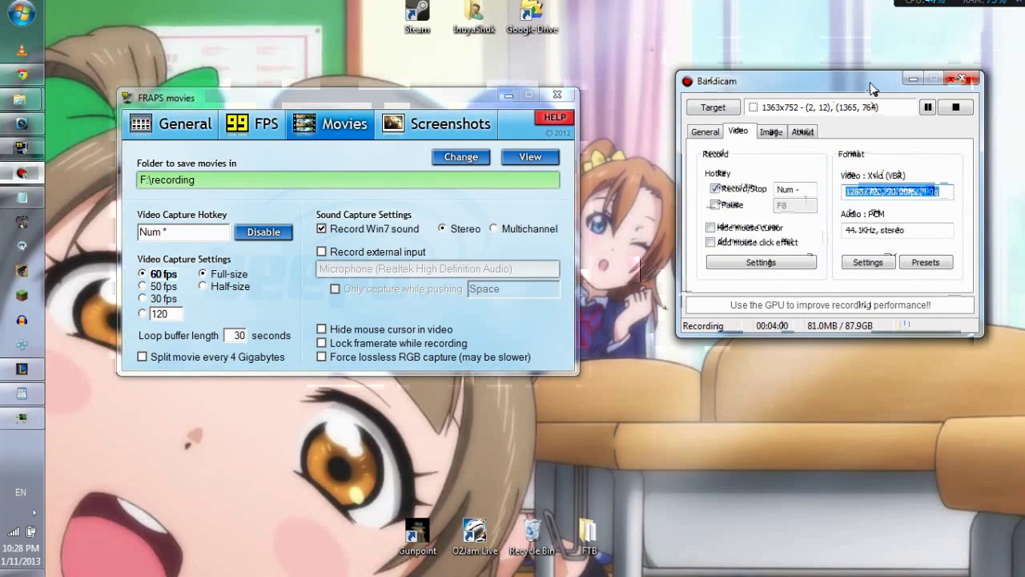
left_click_drag(447, 99, 453, 80)
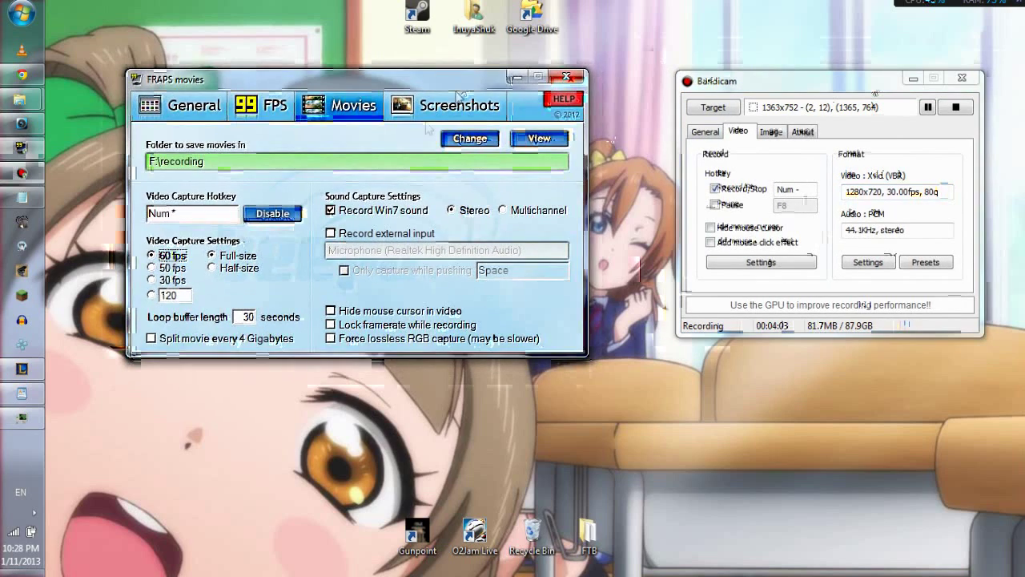
left_click_drag(389, 77, 418, 71)
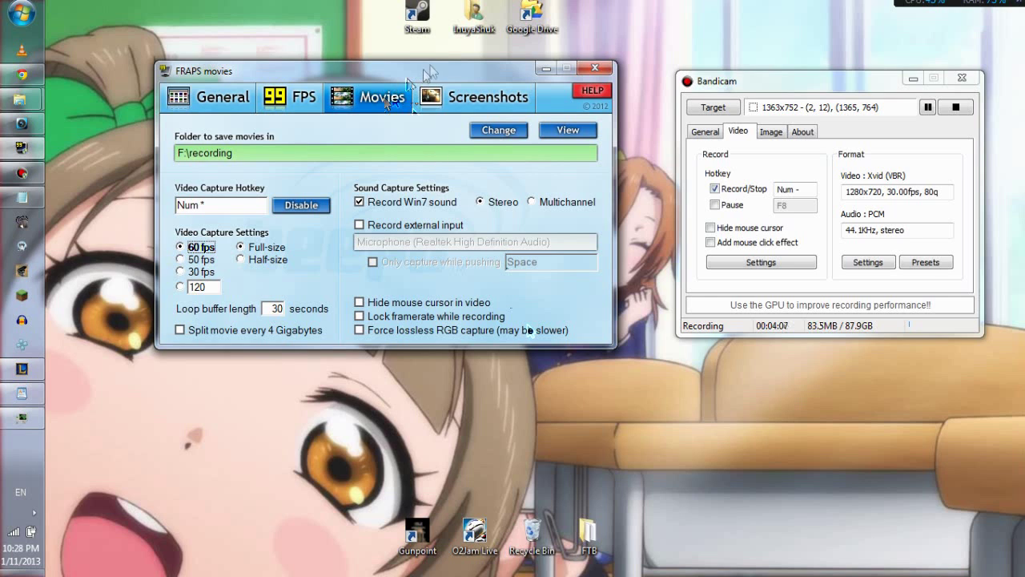
Minimize the Fraps window and move Bandicam to the middle of the desktop.
left_click_drag(761, 80, 705, 243)
left_click_drag(498, 73, 599, 85)
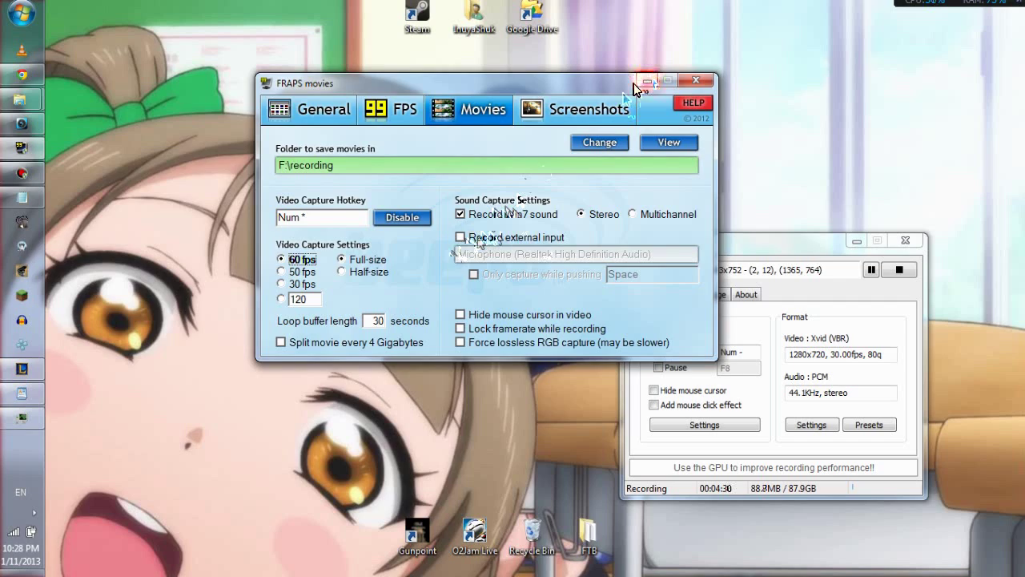
left_click_drag(605, 89, 560, 93)
left_click(590, 81)
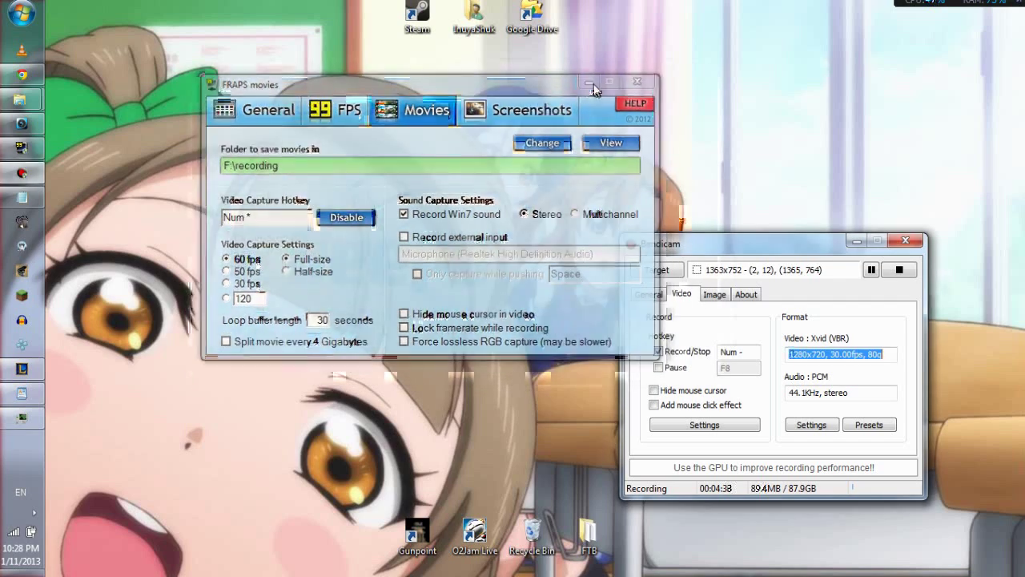
left_click_drag(793, 252, 552, 116)
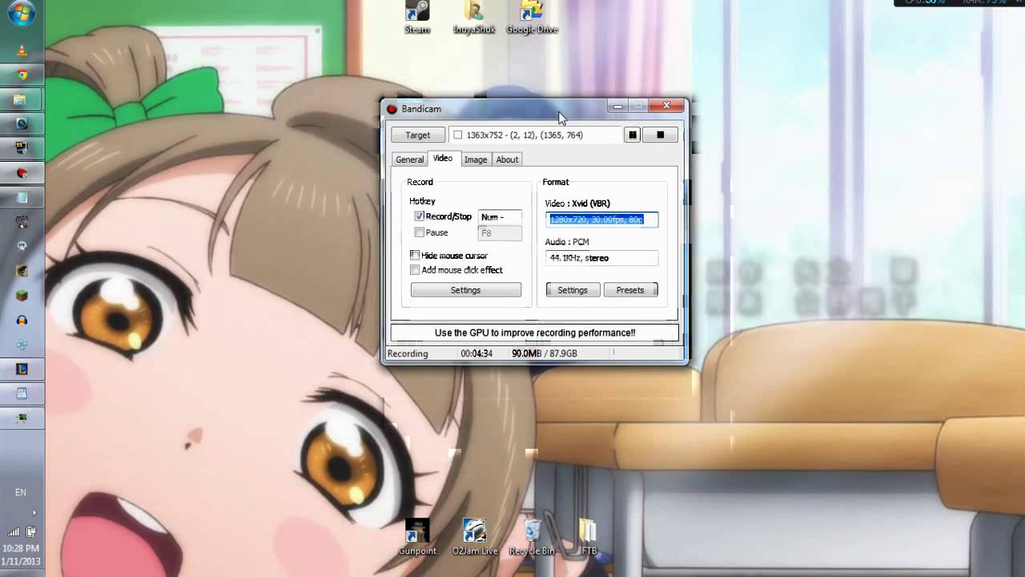
right_click(22, 173)
left_click(158, 129)
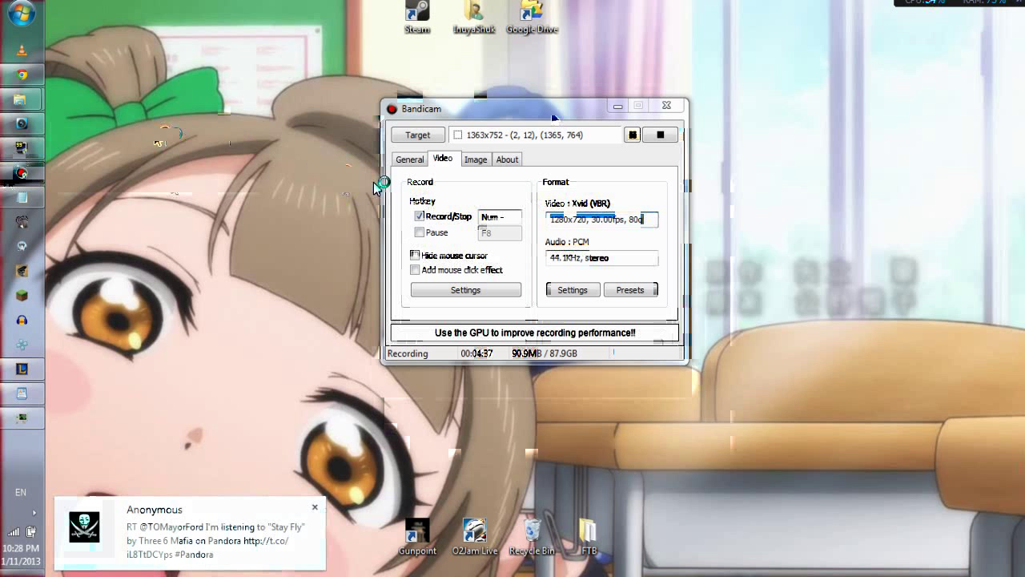
left_click_drag(553, 112, 797, 152)
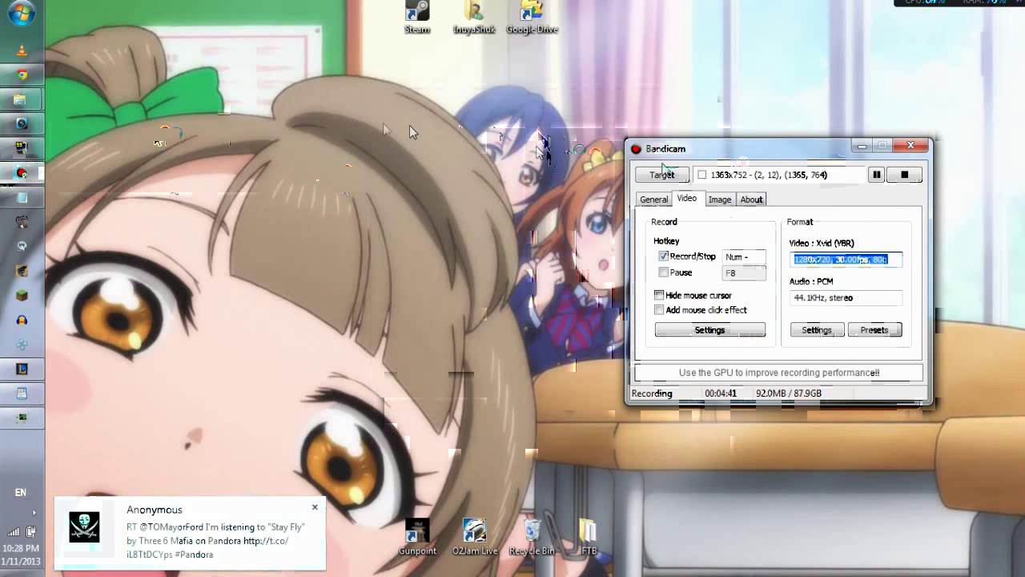
left_click_drag(750, 150, 518, 96)
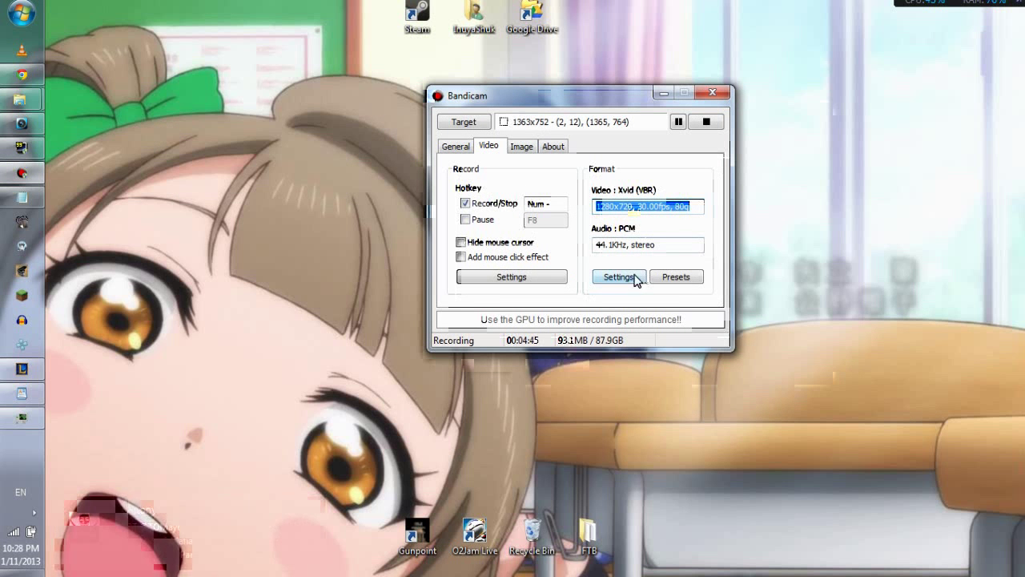
left_click_drag(597, 102, 561, 111)
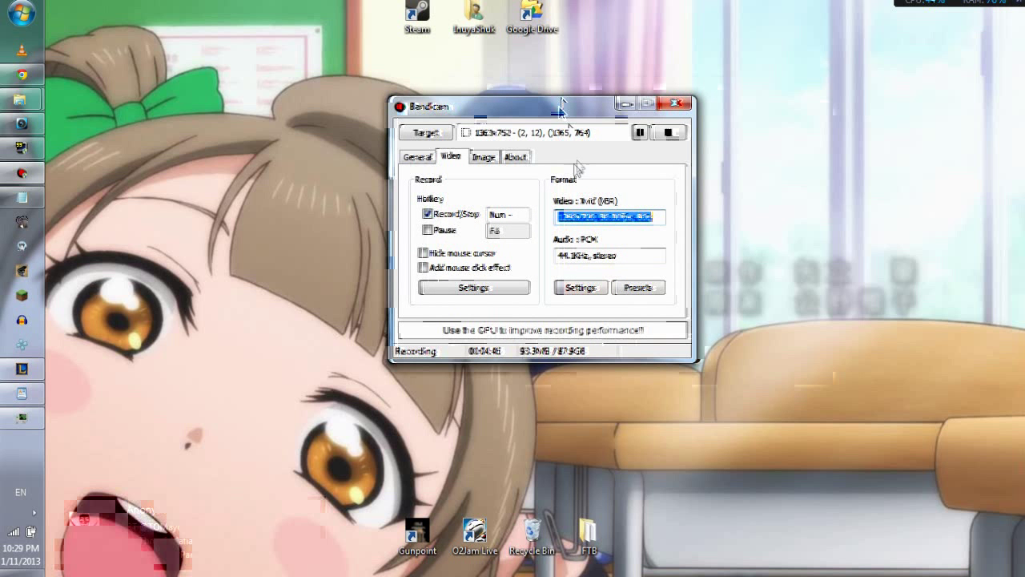
Open Bandicam's video and audio format settings and go through the size, FPS and codec options.
left_click(424, 158)
left_click(448, 158)
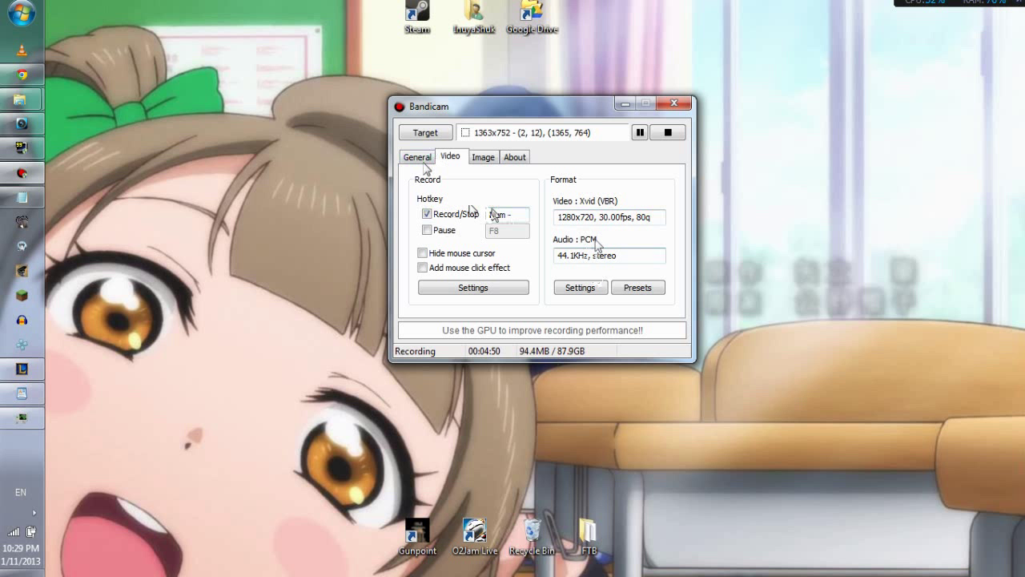
left_click(582, 288)
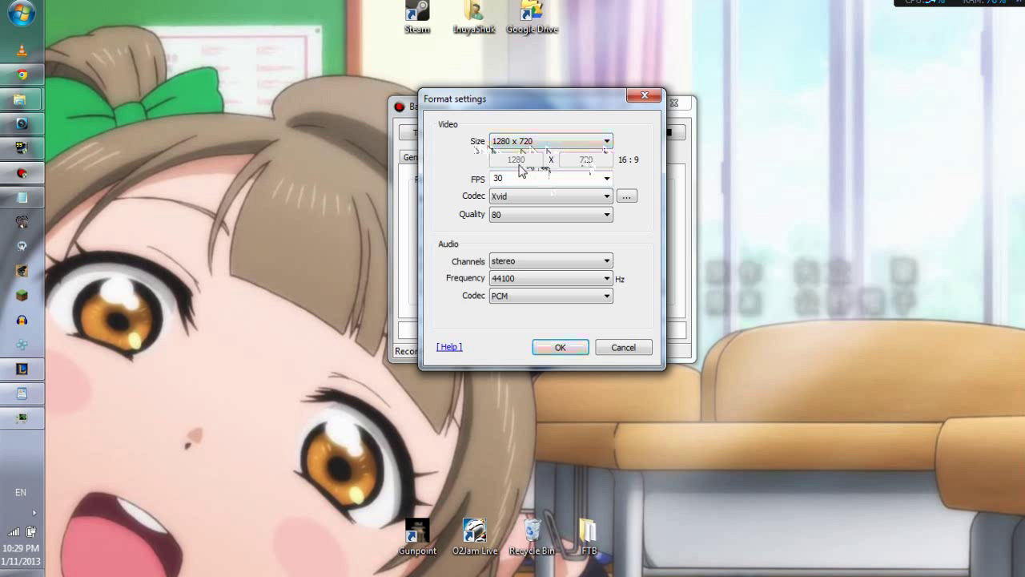
key("Tab")
key("Tab")
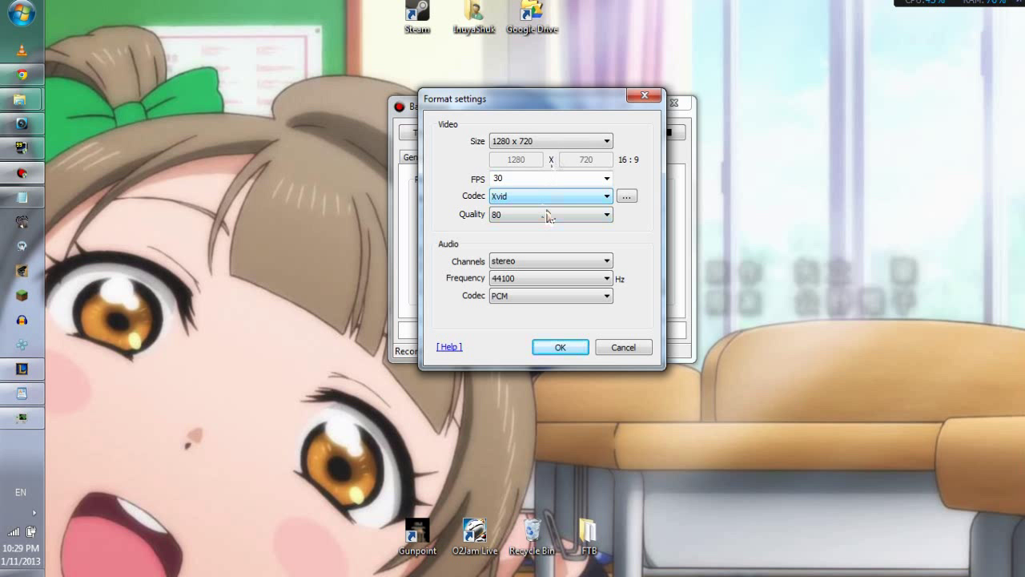
left_click(512, 143)
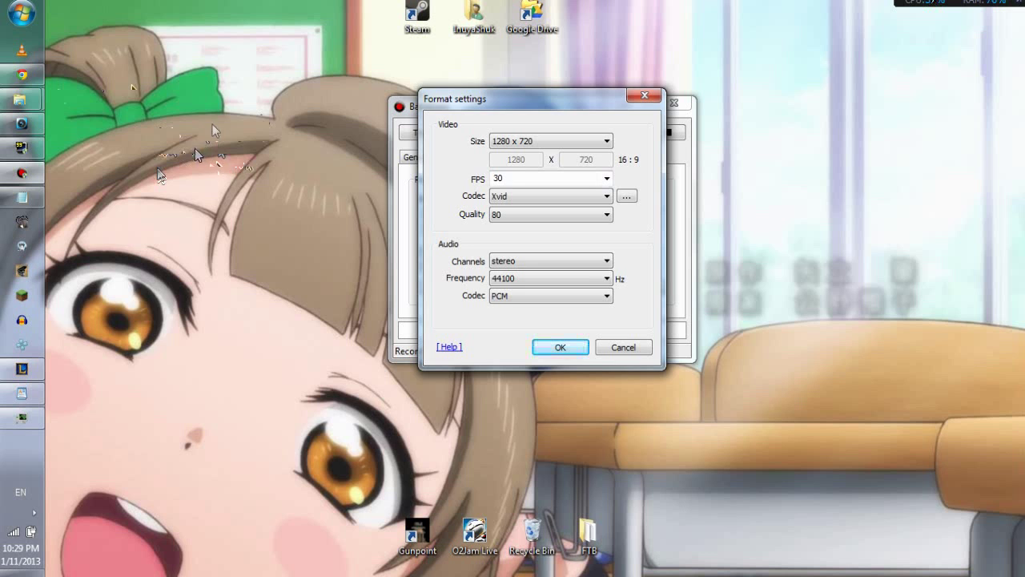
Accept the format settings unchanged and move Bandicam aside to clear the desktop.
left_click_drag(487, 100, 799, 207)
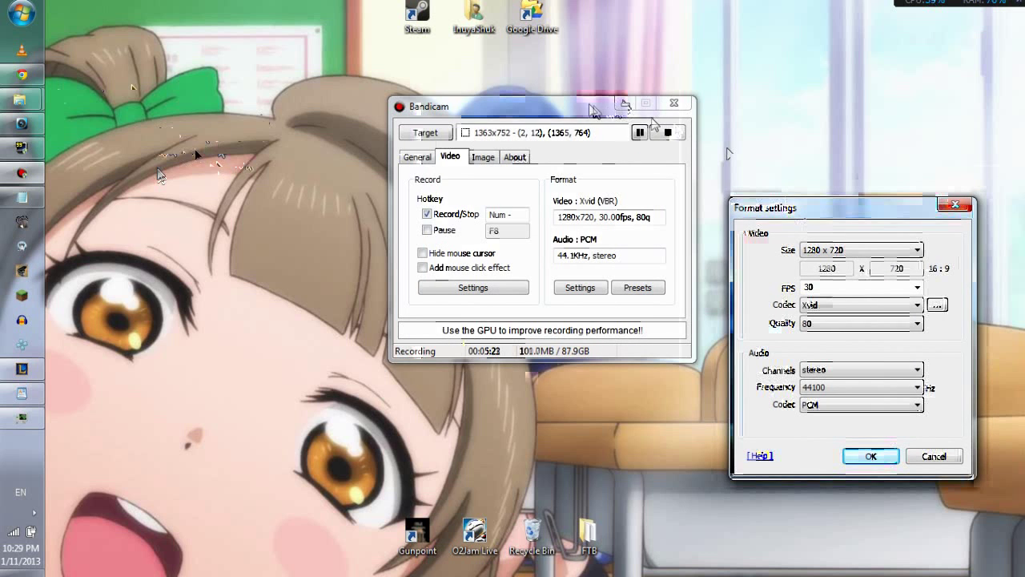
left_click(870, 456)
left_click_drag(586, 108, 972, 368)
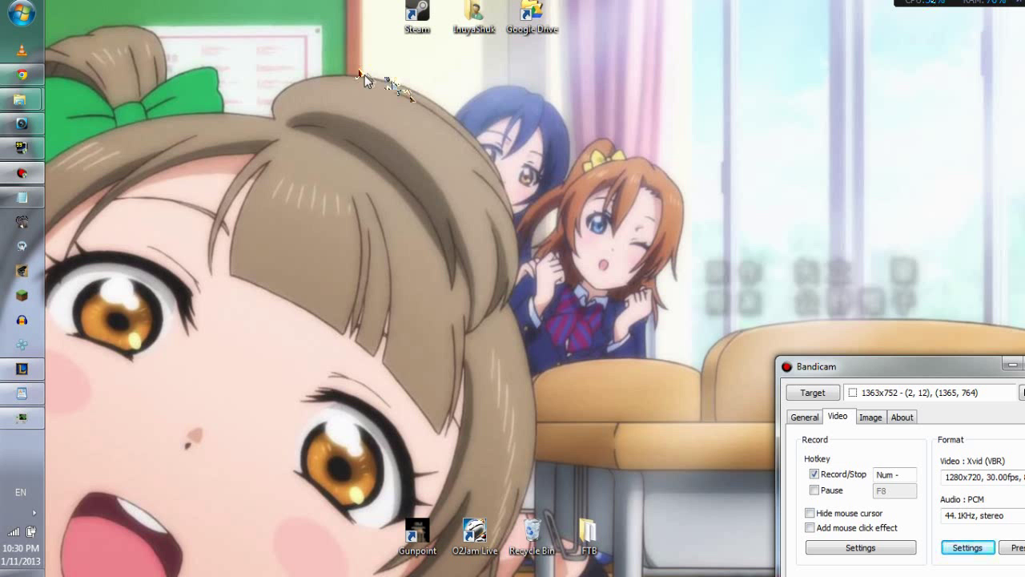
Bring Bandicam back to the middle of the desktop and reopen its format settings to review the audio options.
left_click_drag(871, 368, 448, 130)
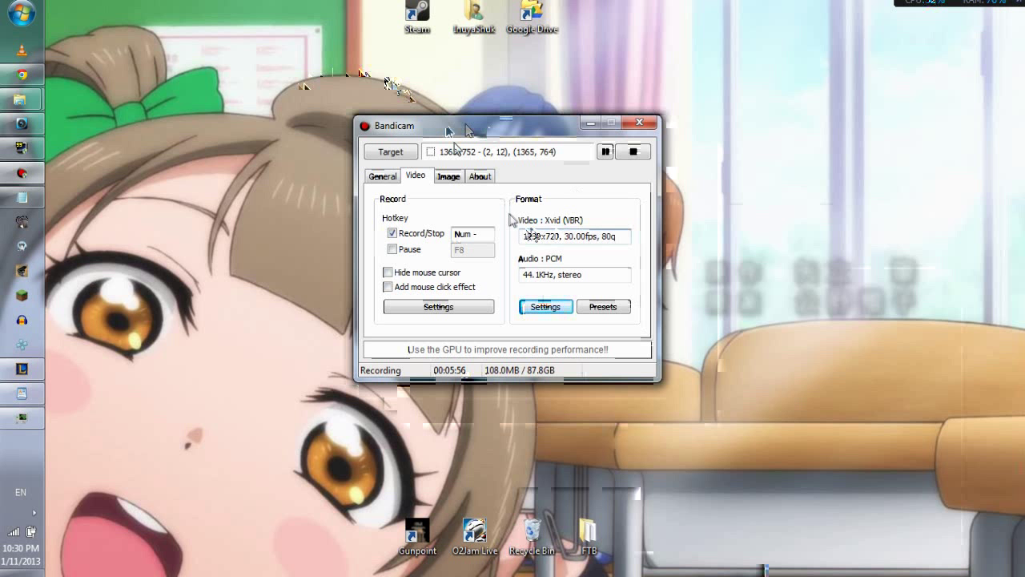
left_click_drag(567, 128, 563, 72)
left_click(622, 314)
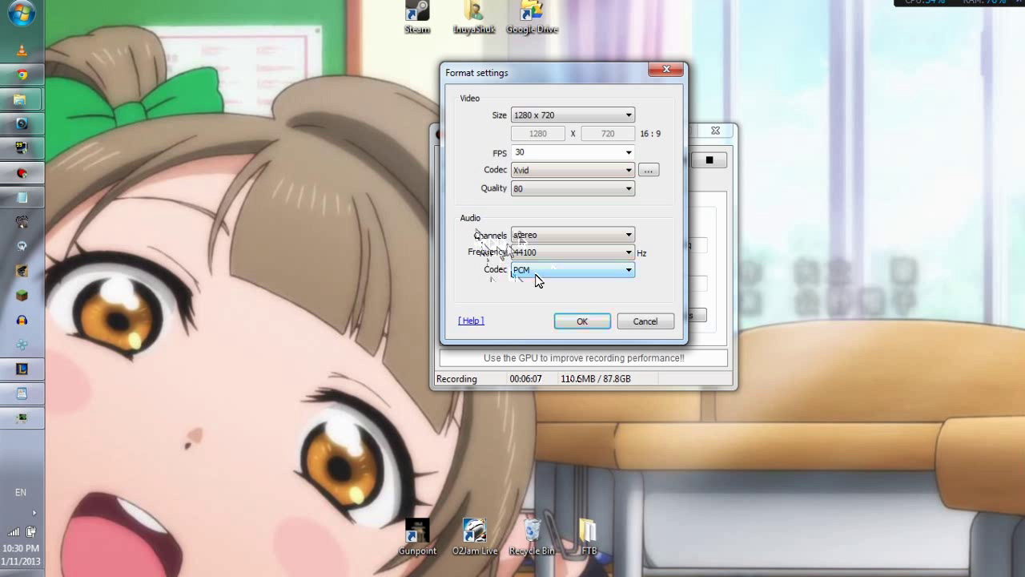
Review the audio codec choices in the format settings, keep PCM, and close the settings without saving.
left_click(629, 272)
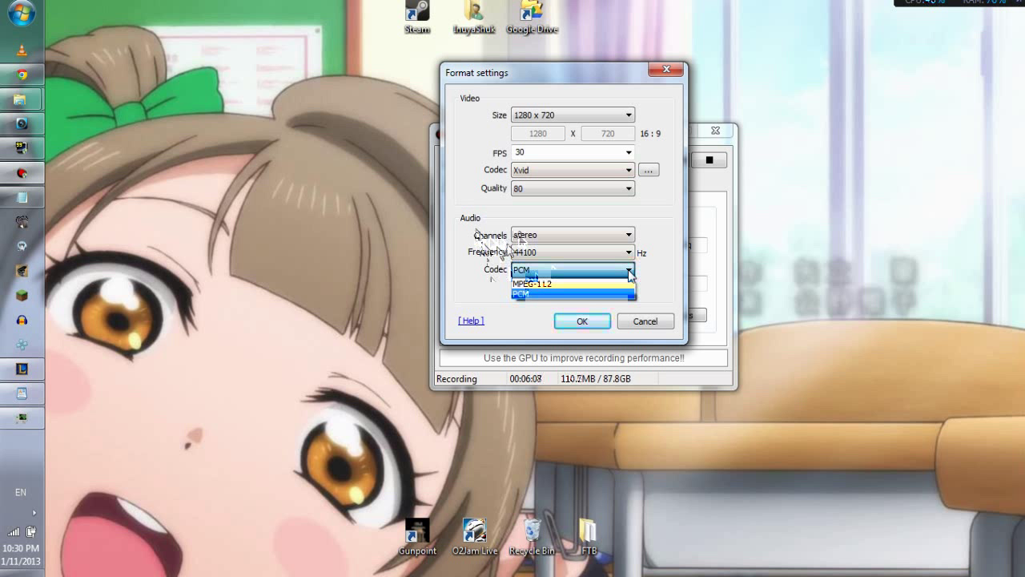
left_click(528, 295)
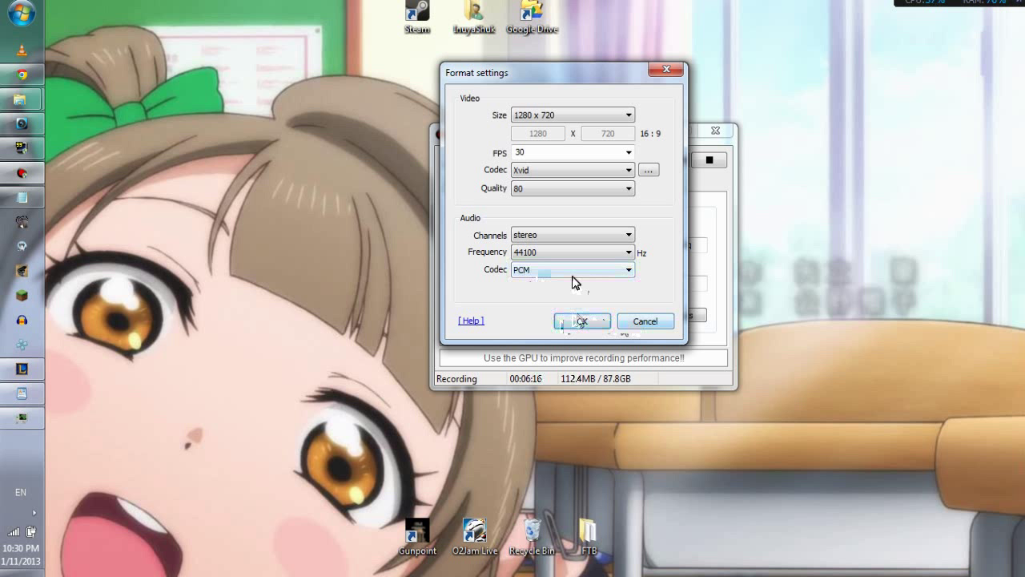
left_click(609, 277)
left_click(606, 277)
left_click(644, 322)
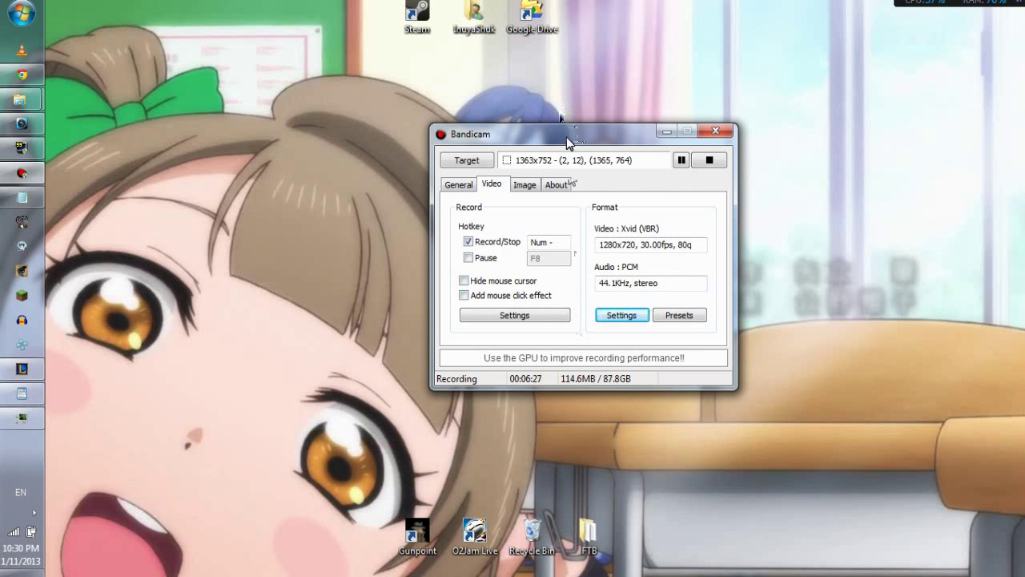
Reposition the Bandicam window near the middle of the desktop and briefly recheck its audio format settings, leaving them unchanged.
left_click_drag(569, 137, 701, 180)
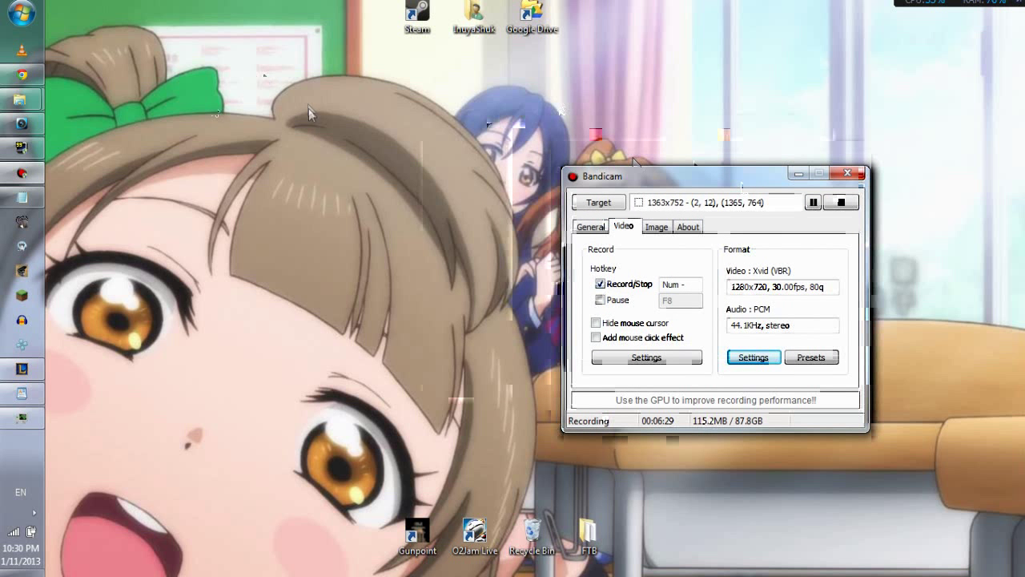
left_click_drag(649, 181, 513, 143)
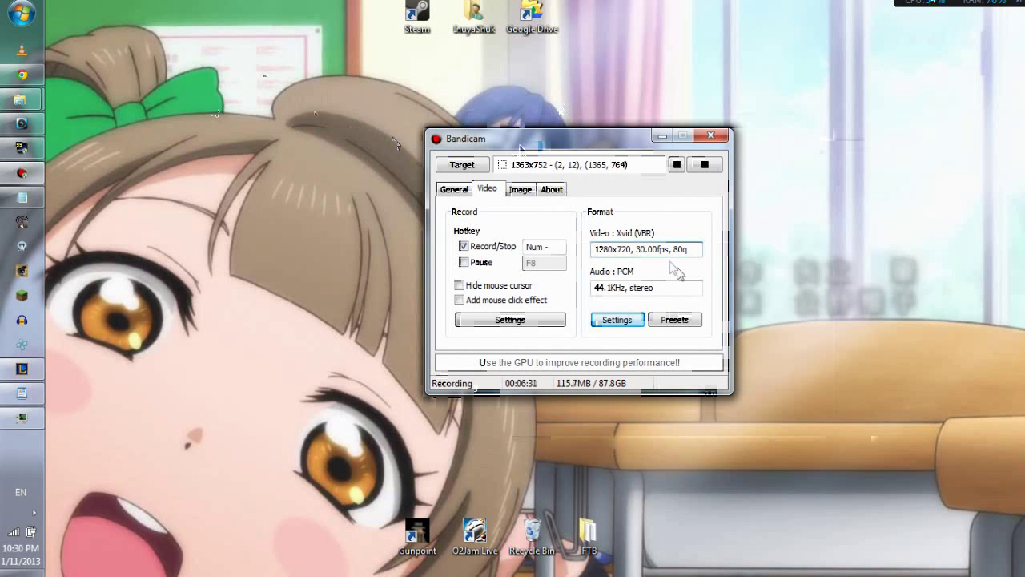
left_click(621, 320)
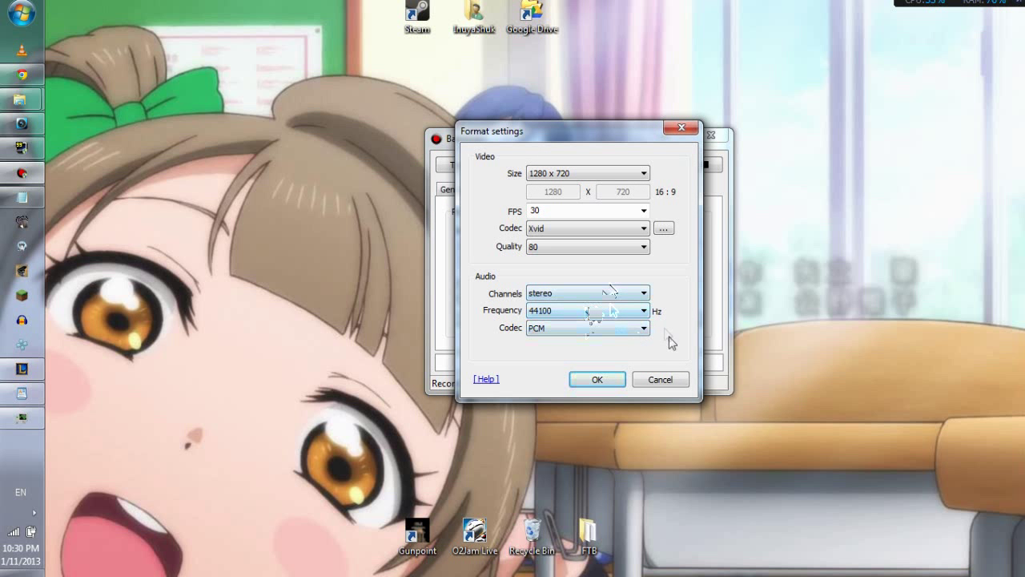
left_click(676, 381)
Move Bandicam aside, dismiss the desktop notification and minimize Bandicam.
left_click_drag(627, 158, 731, 127)
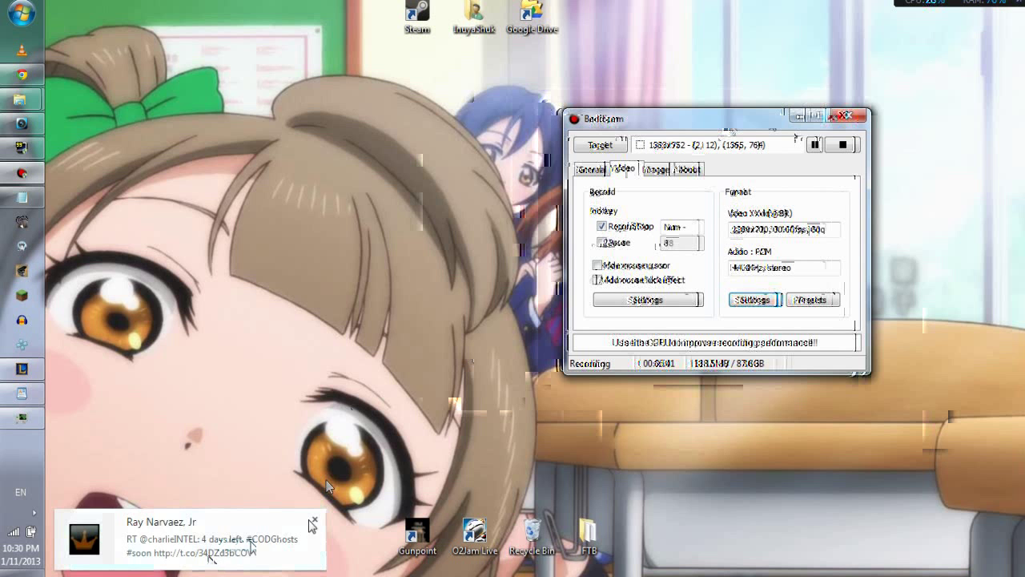
left_click(314, 519)
left_click_drag(741, 116, 809, 117)
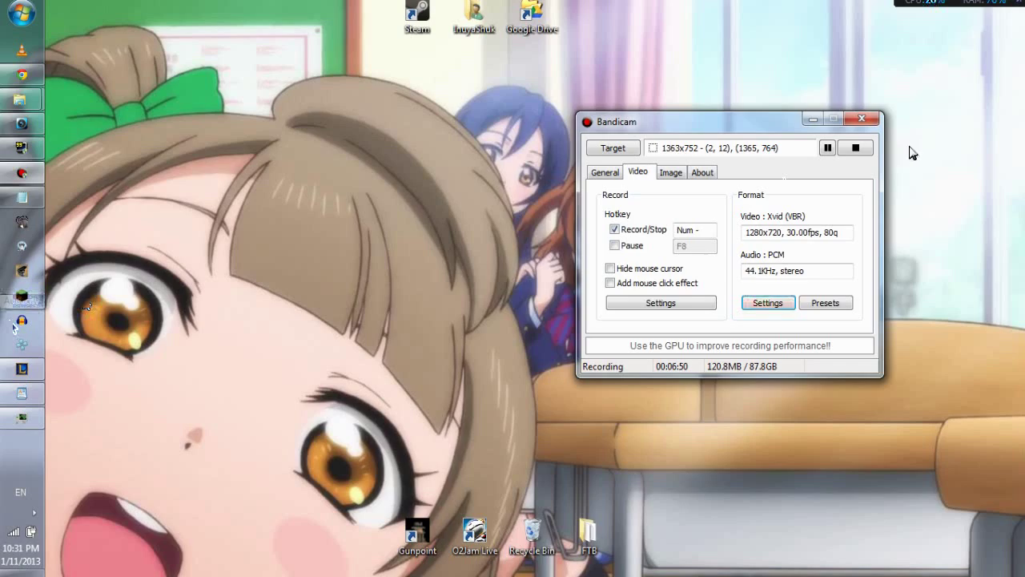
left_click(813, 119)
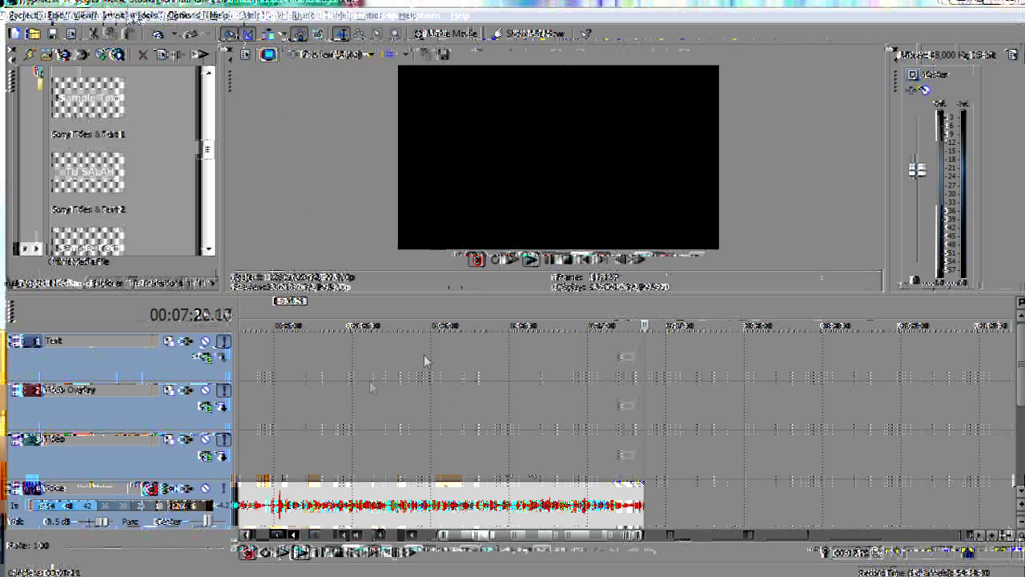
In Vegas Movie Studio, look through the project media and examine the voice, music and sound effects tracks being recorded on the timeline.
left_click_drag(212, 153, 209, 224)
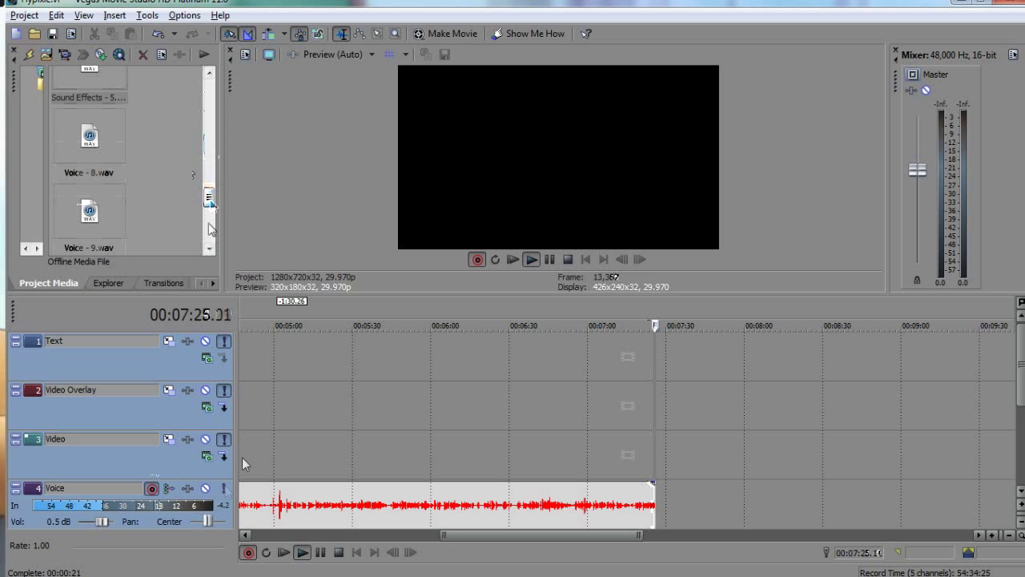
left_click_drag(1020, 367, 1022, 389)
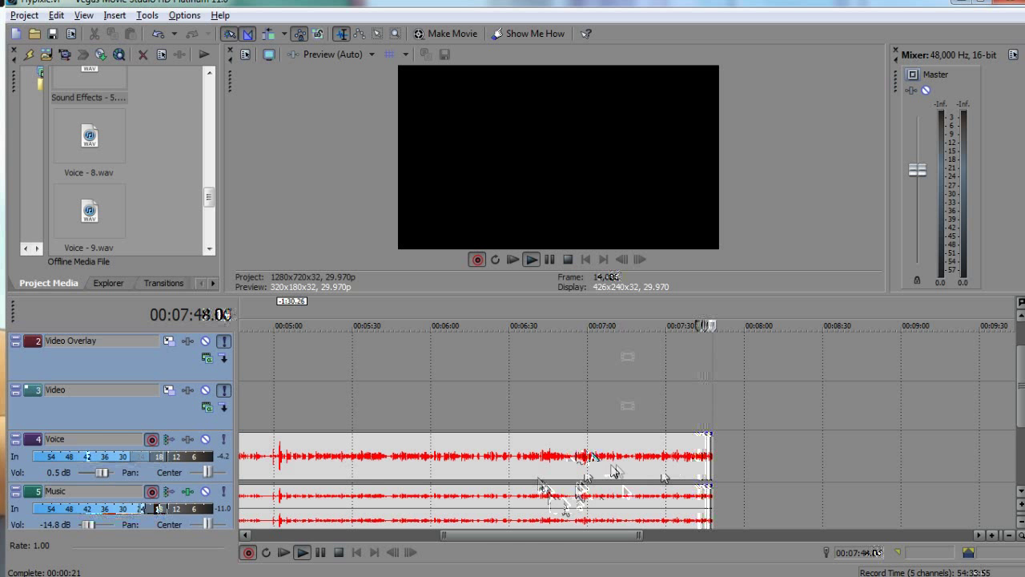
scroll(613, 471, "up", 8)
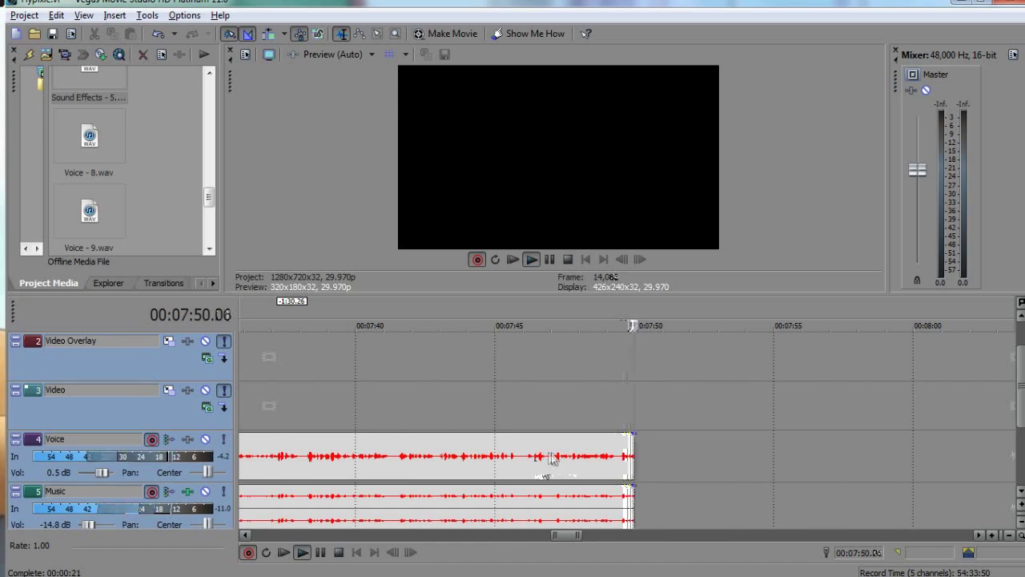
scroll(578, 472, "down", 3)
scroll(579, 472, "down", 1)
mouse_move(570, 536)
left_mouse_down()
mouse_move(297, 554)
mouse_move(597, 540)
mouse_move(574, 538)
mouse_move(576, 530)
mouse_move(555, 537)
mouse_move(589, 536)
left_mouse_up()
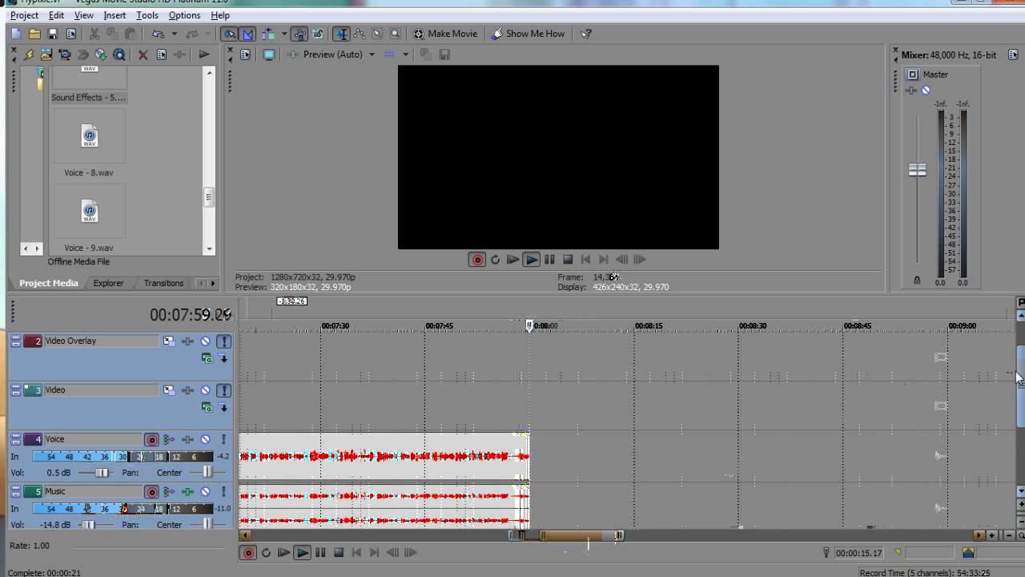
scroll(1019, 377, "down", 1)
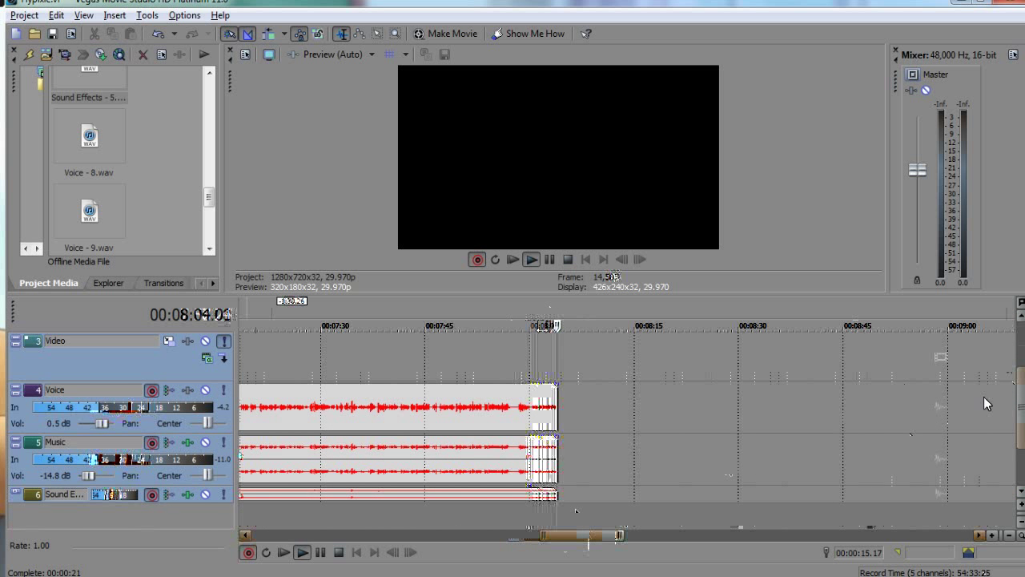
scroll(984, 396, "up", 1)
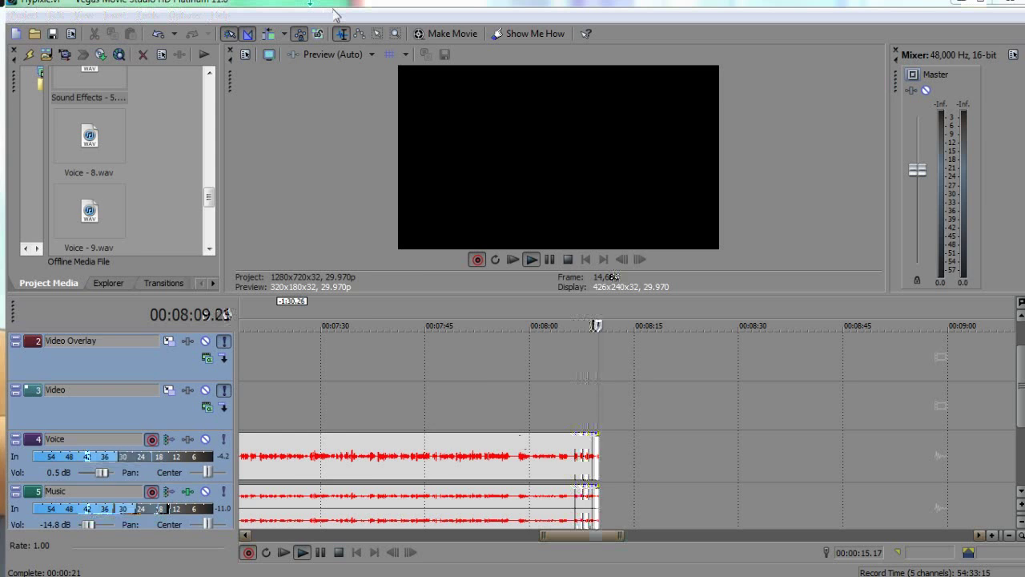
Bring the Fraps and Bandicam windows over the Vegas Movie Studio project and arrange them side by side.
left_click_drag(0, 212, 444, 84)
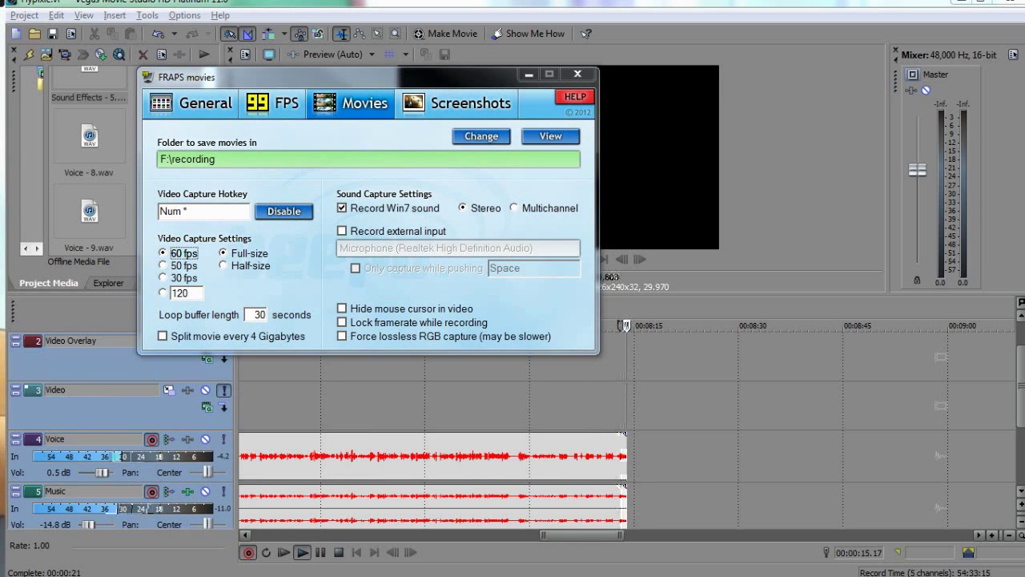
left_click_drag(0, 187, 863, 157)
left_click_drag(459, 80, 403, 101)
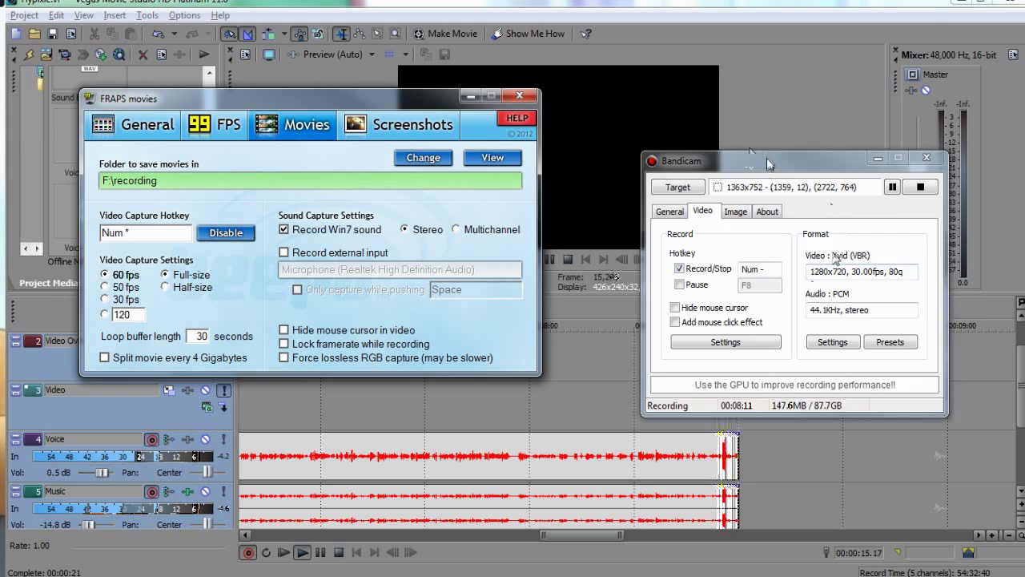
left_click_drag(766, 155, 790, 88)
left_click_drag(358, 105, 404, 92)
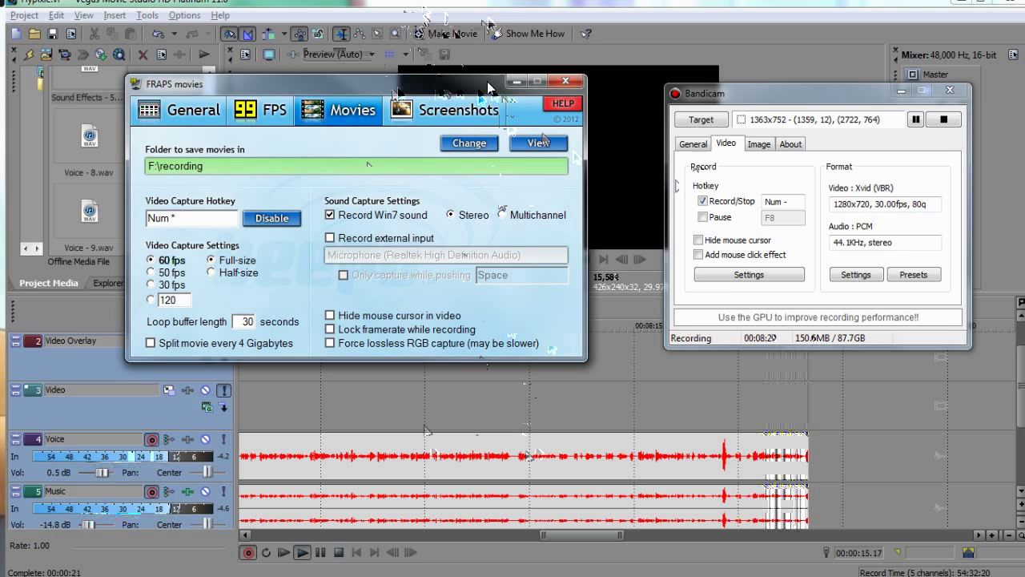
left_click_drag(487, 81, 466, 77)
left_click_drag(748, 91, 744, 86)
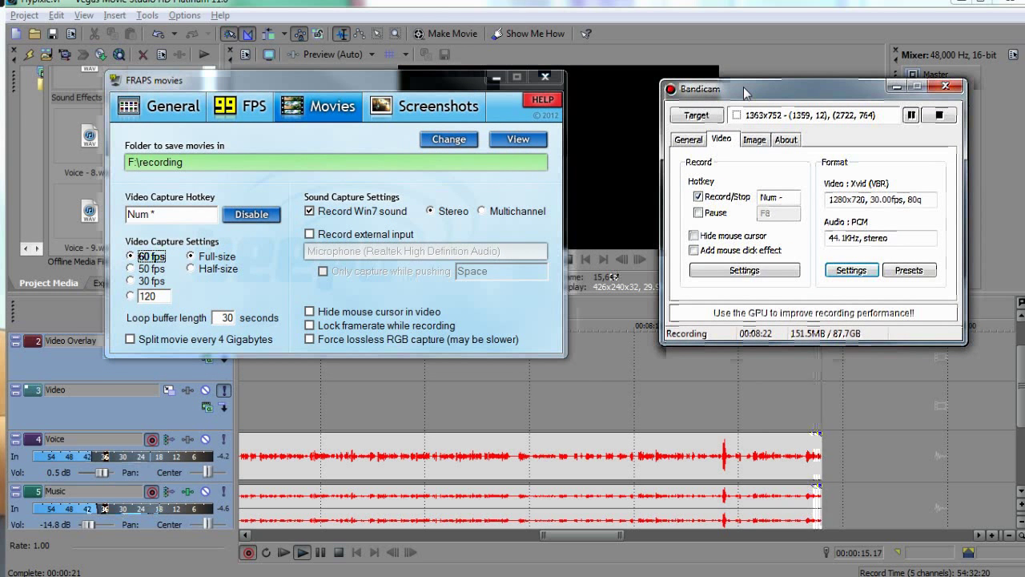